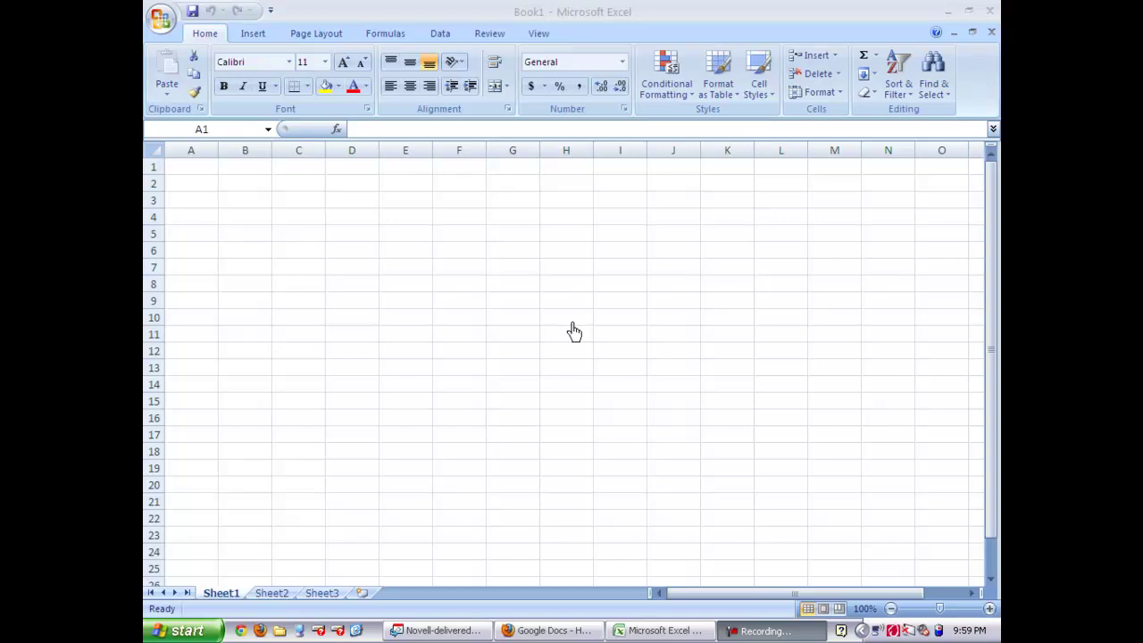
# Select the whole sheet and give it Center horizontal and vertical alignment with Wrap text on.
pyautogui.click(156, 156)
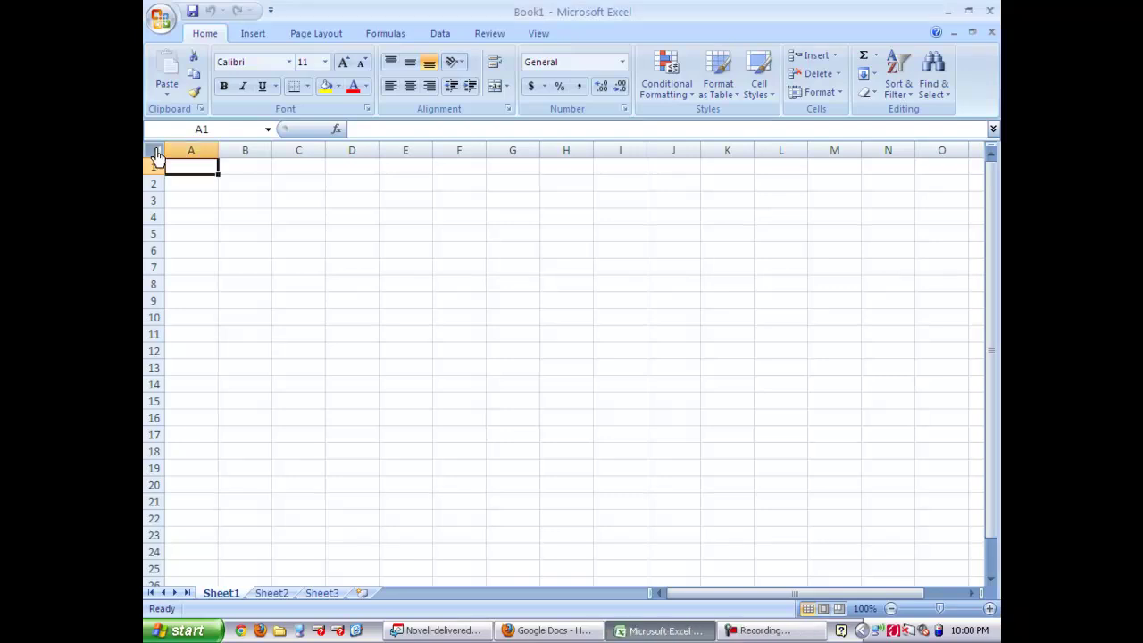
pyautogui.click(156, 155)
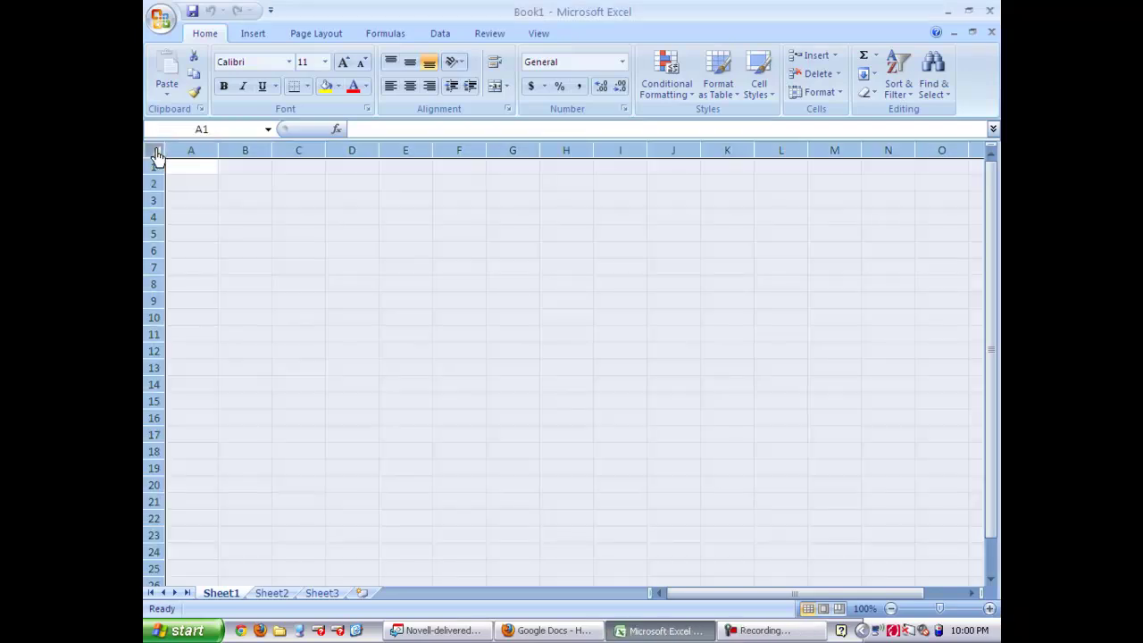
pyautogui.click(840, 97)
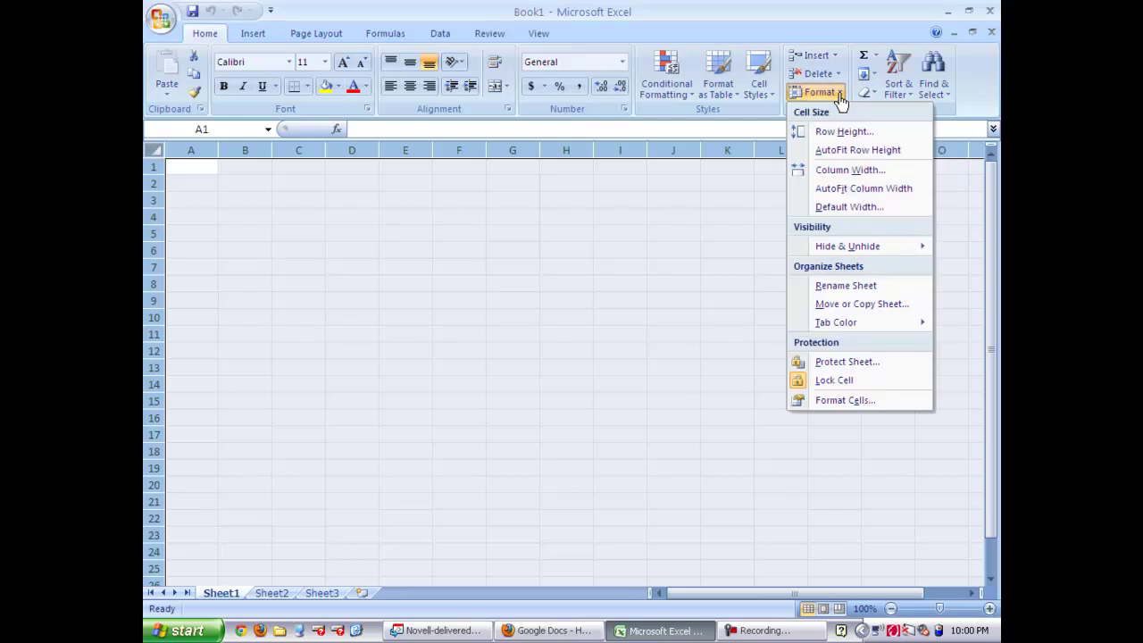
pyautogui.click(840, 402)
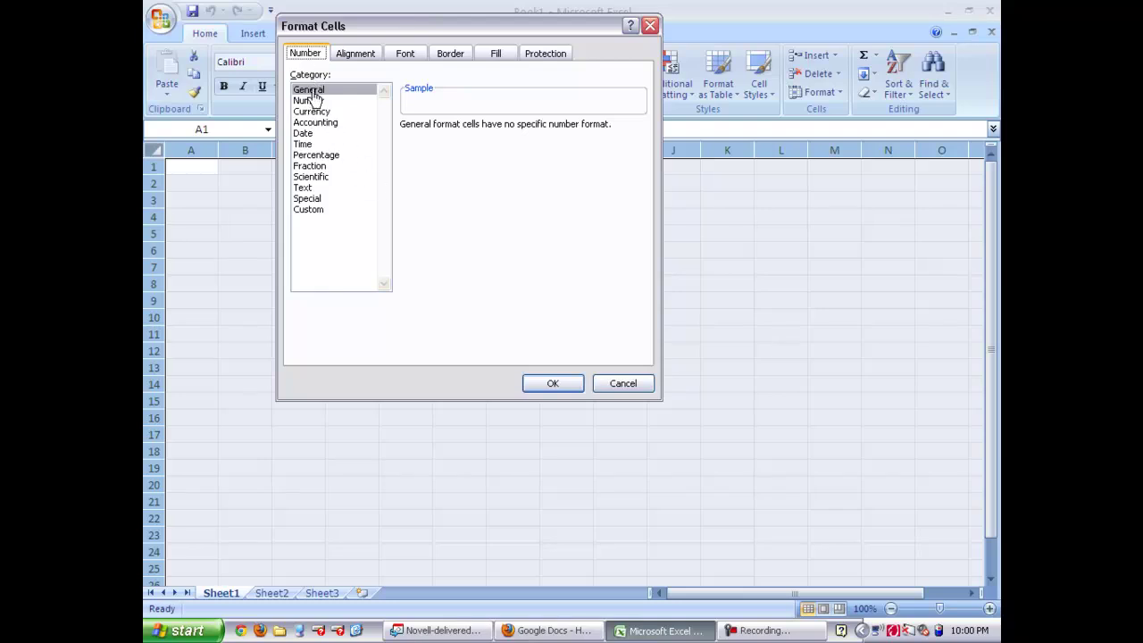
pyautogui.click(357, 59)
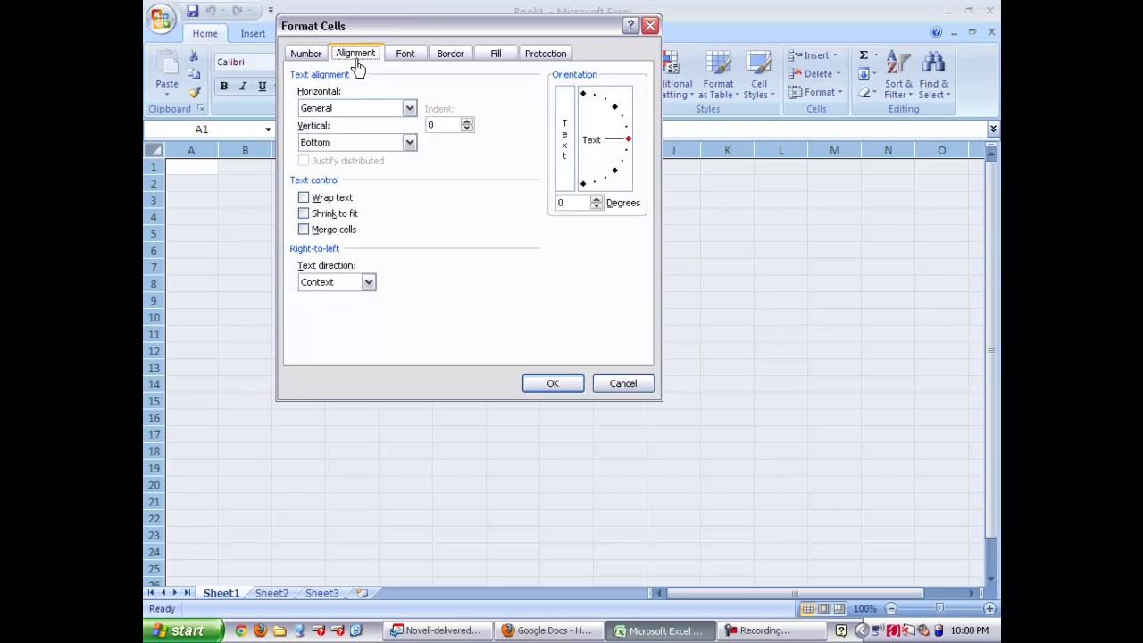
pyautogui.click(410, 108)
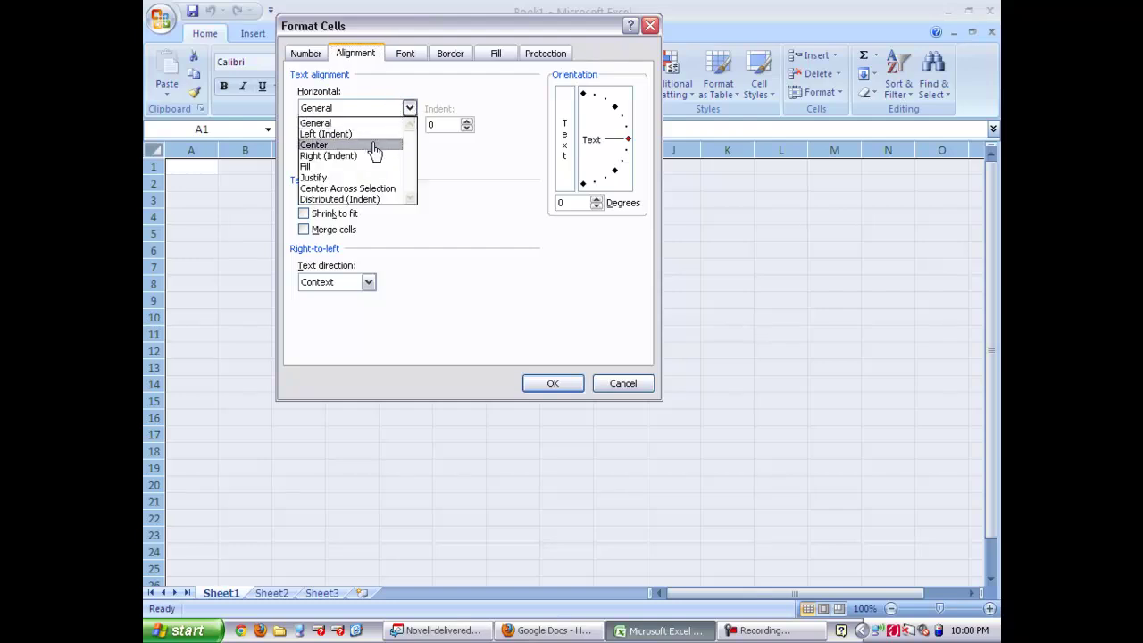
pyautogui.click(374, 146)
pyautogui.click(408, 142)
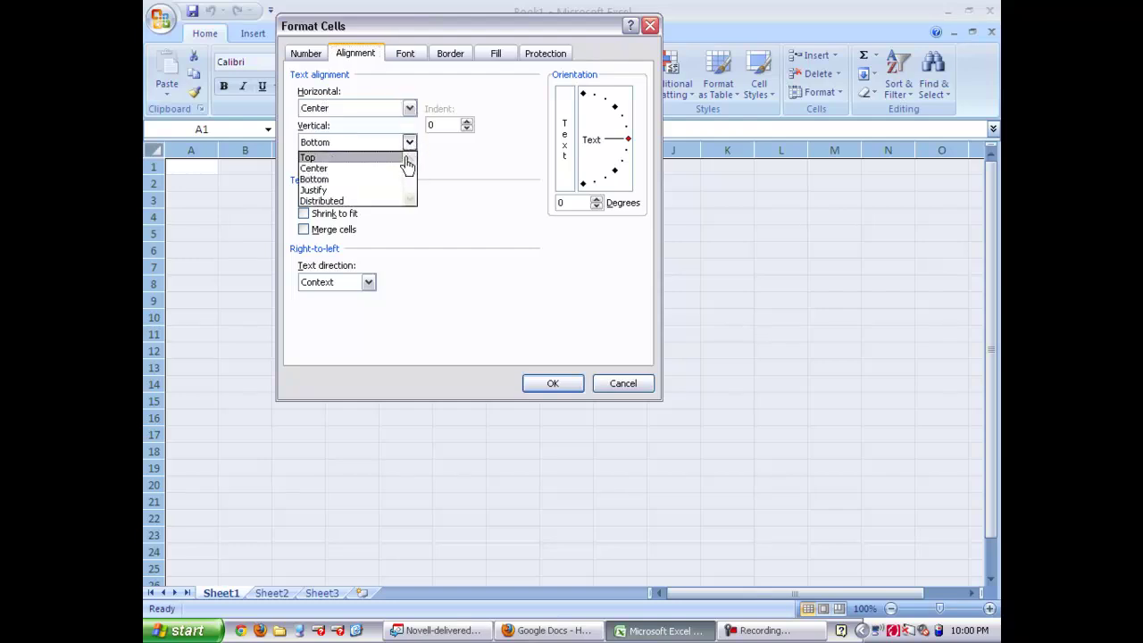
pyautogui.click(402, 174)
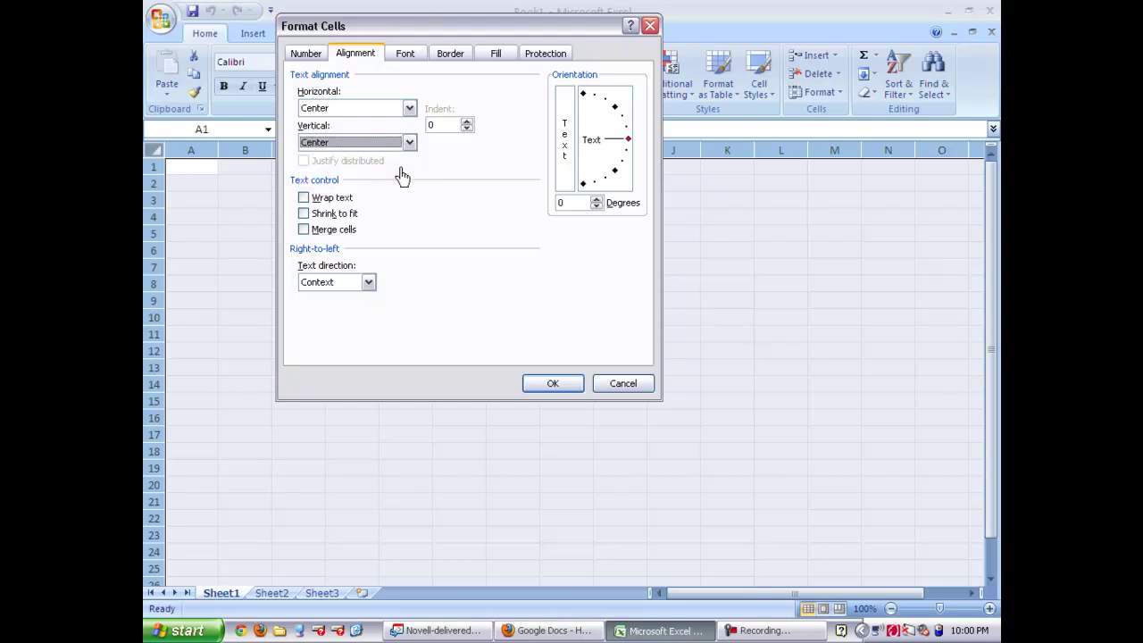
pyautogui.click(303, 197)
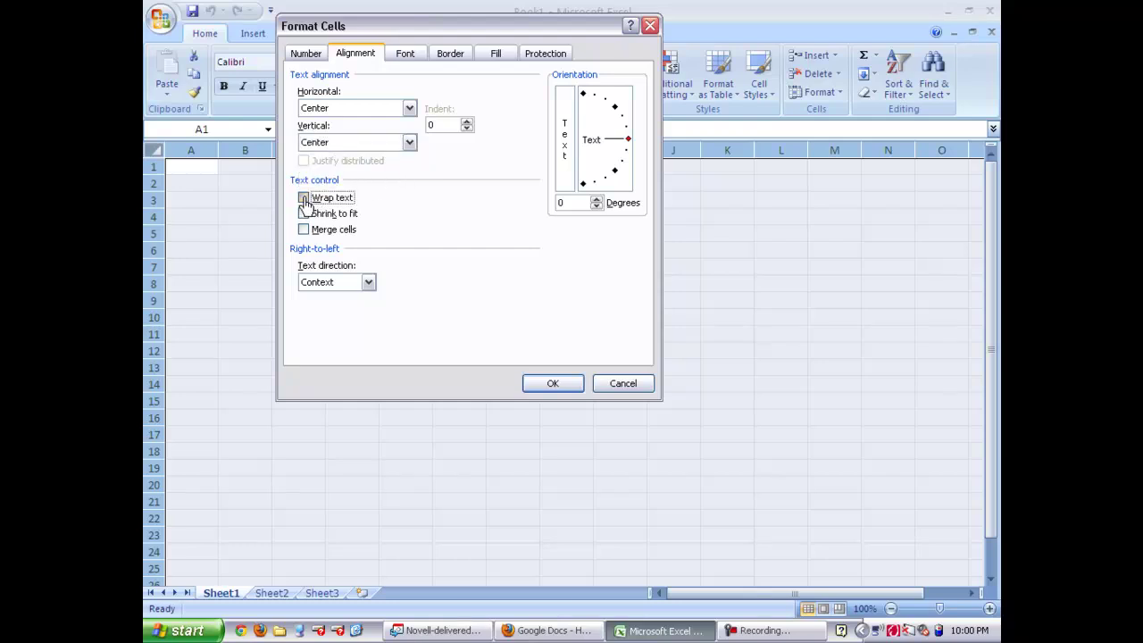
pyautogui.click(555, 384)
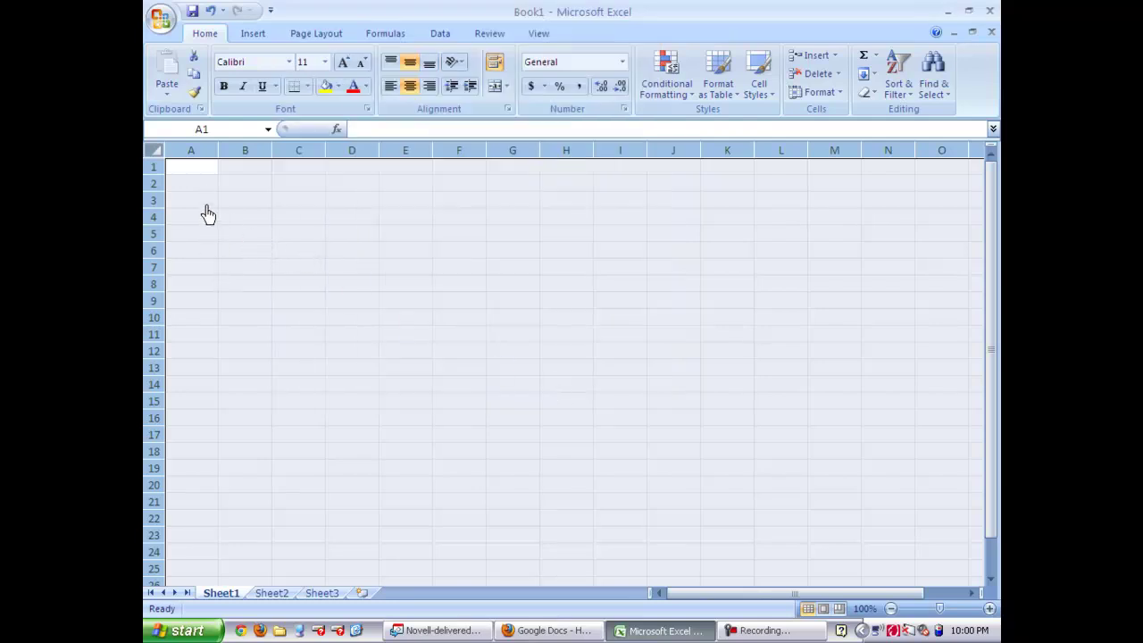
# Enter the headers Metal #1 Mass, Metal #1 Volume and Metal #2 Mass in A1–C1.
pyautogui.click(195, 172)
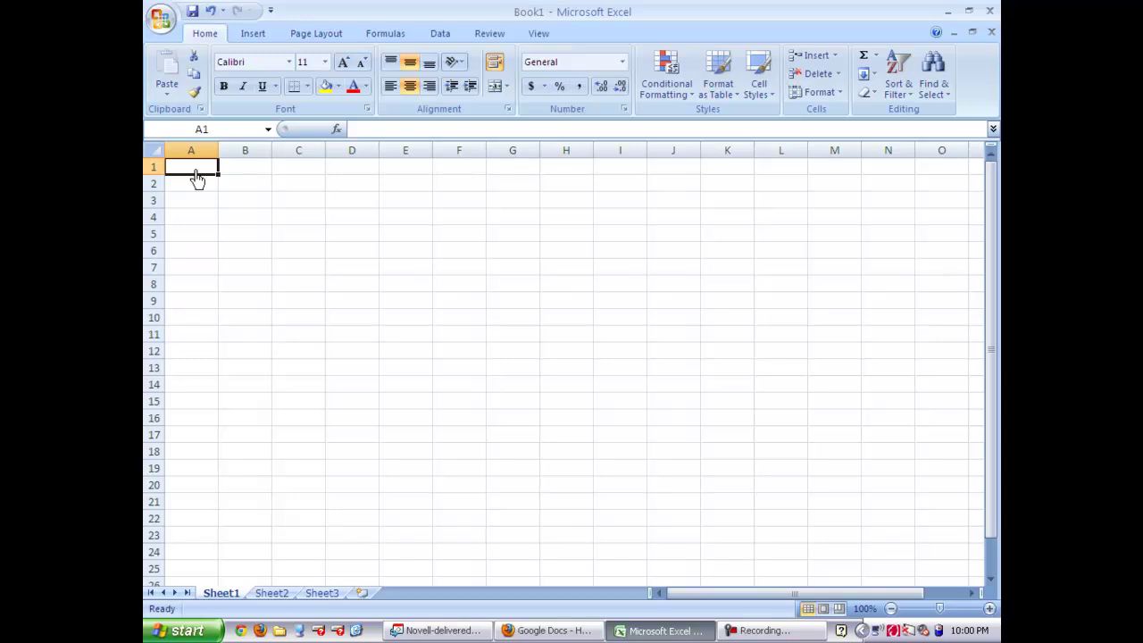
pyautogui.write('Metal')
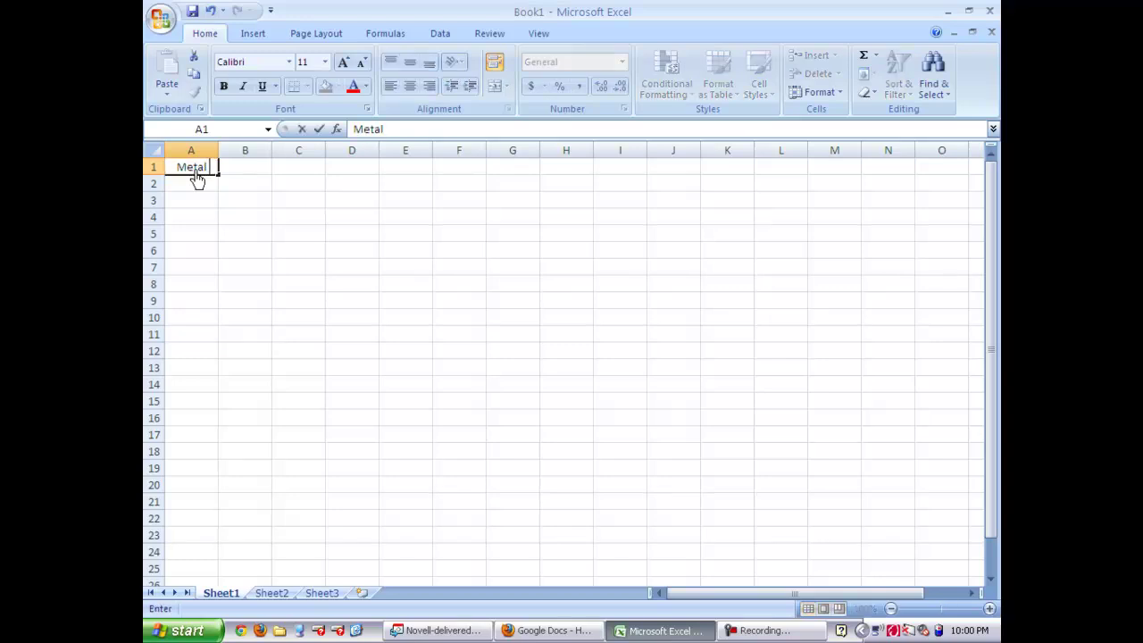
pyautogui.write(' #1 Mass')
pyautogui.press('Tab')
pyautogui.write('Meta')
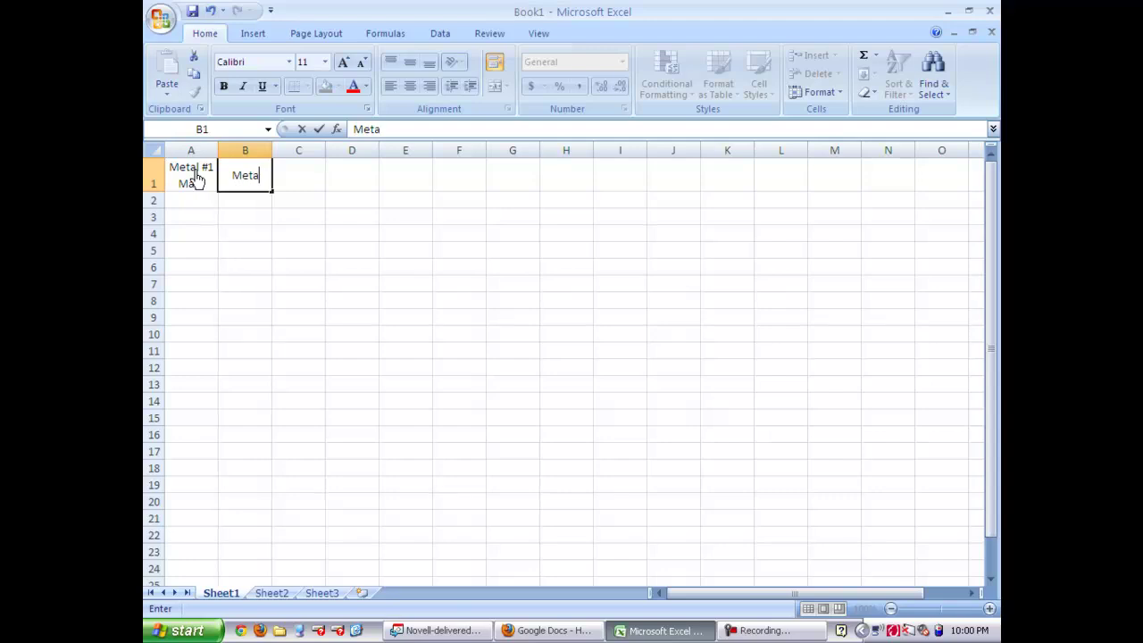
pyautogui.write('l #1 Volume')
pyautogui.press('Tab')
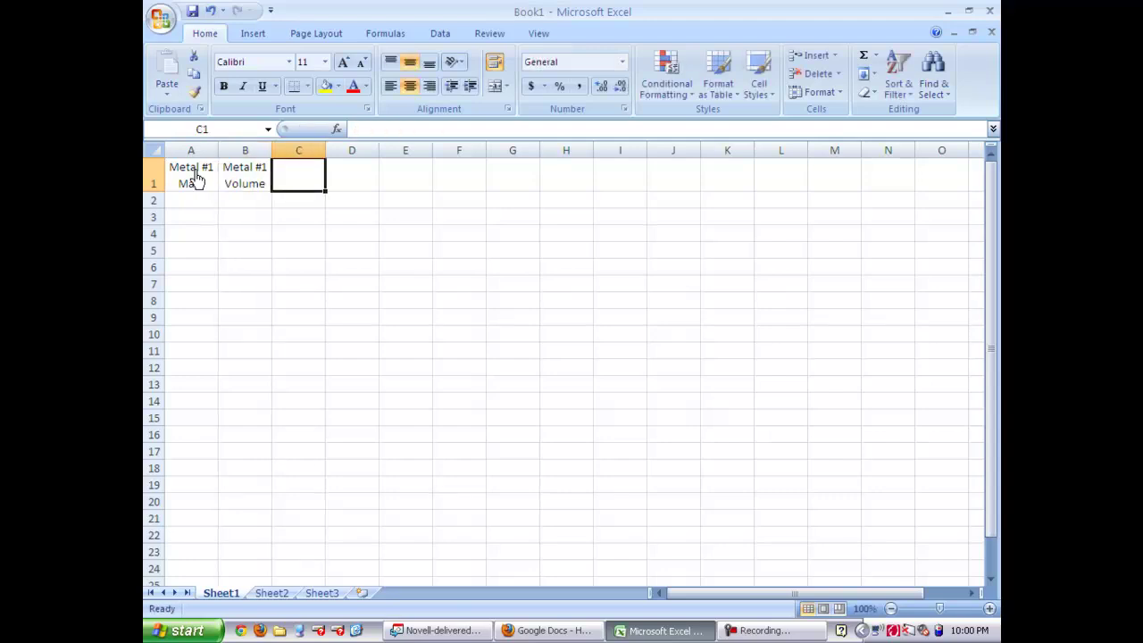
pyautogui.write('Metal')
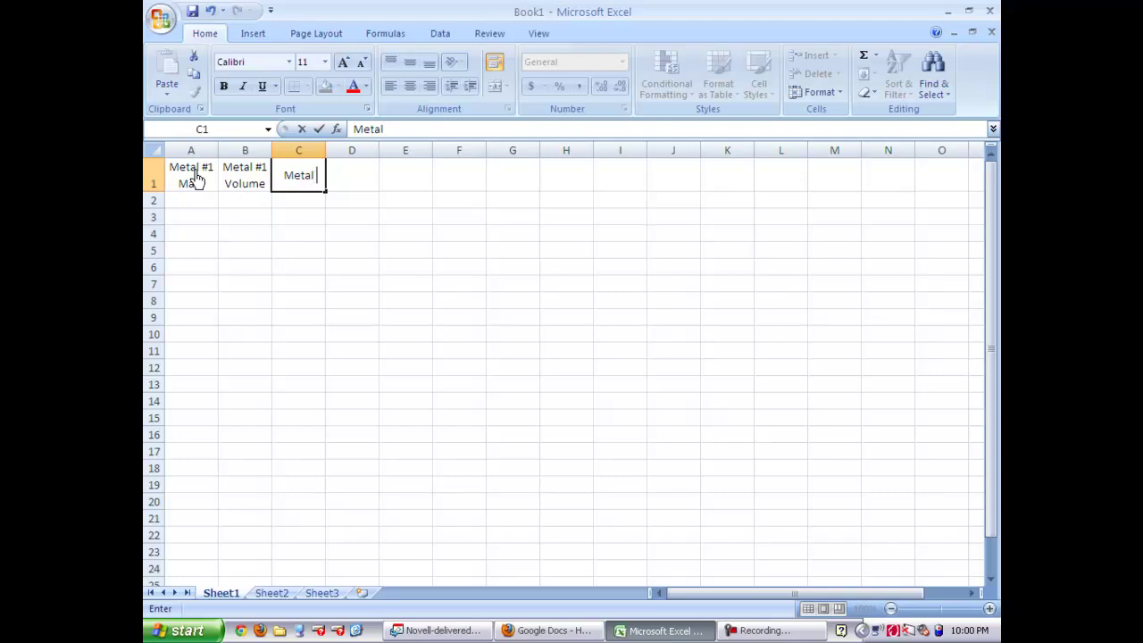
pyautogui.write(' #2 Mass')
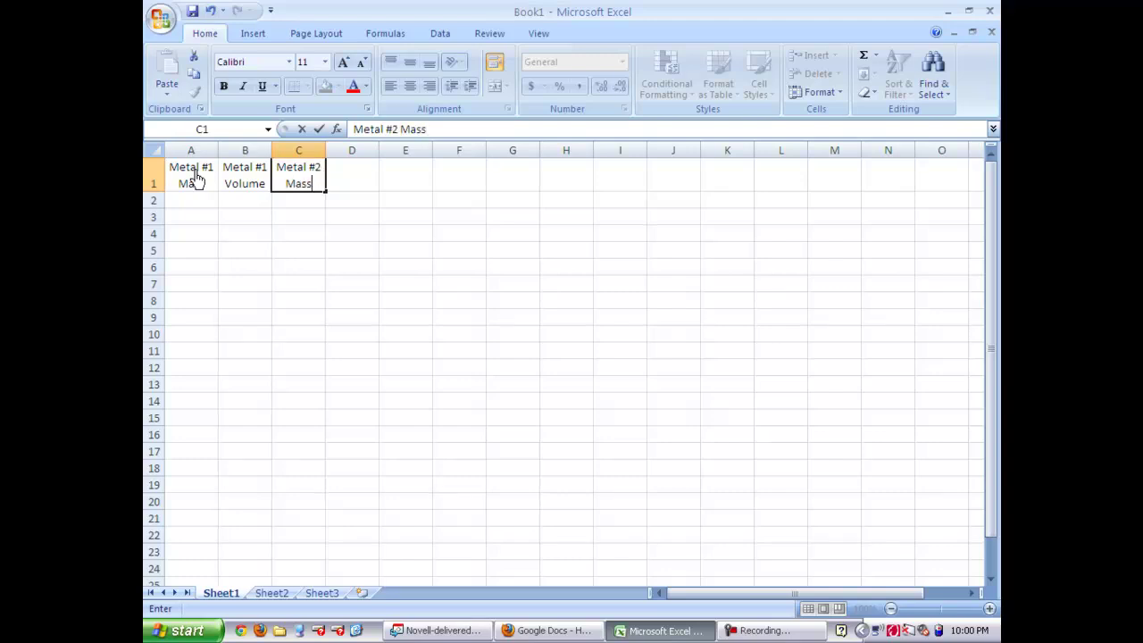
pyautogui.press('Tab')
# Enter the headers Metal #2 Volume, Metal #3 Mass and Metal #3 Volume in D1–F1.
pyautogui.write('Metall')
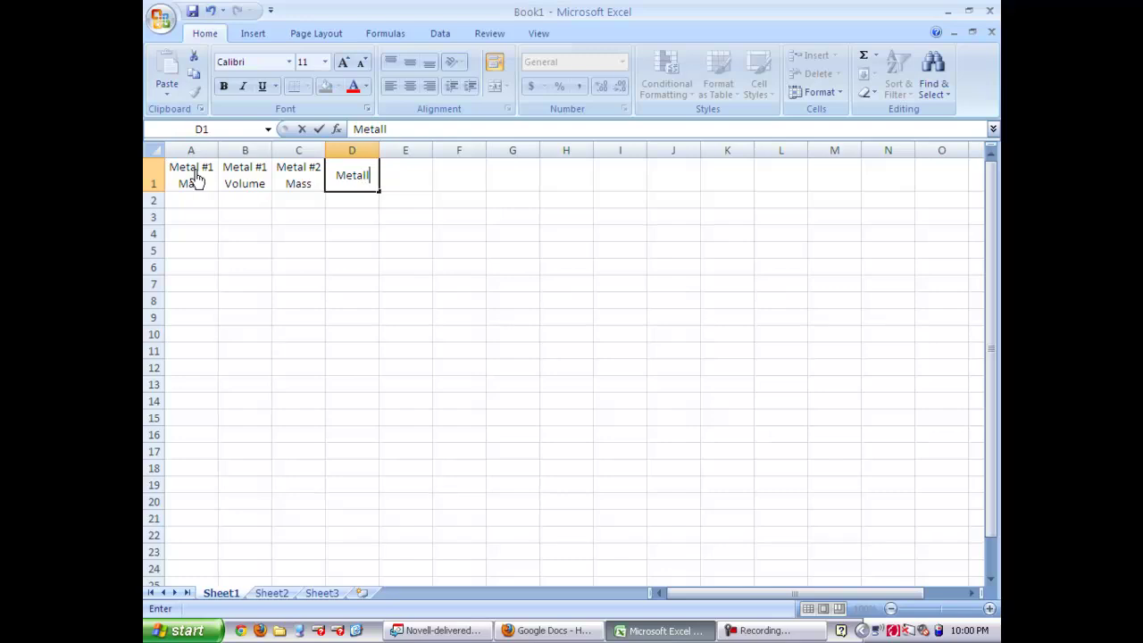
pyautogui.press('BackSpace')
pyautogui.write('#2 Volume')
pyautogui.press('Tab')
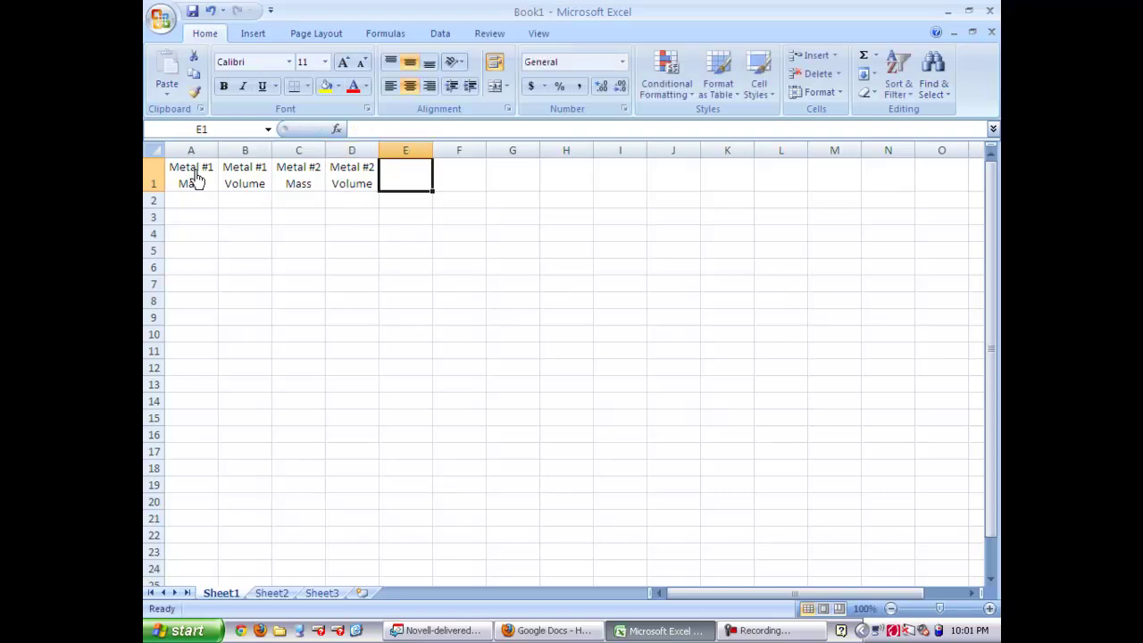
pyautogui.write('Metal #')
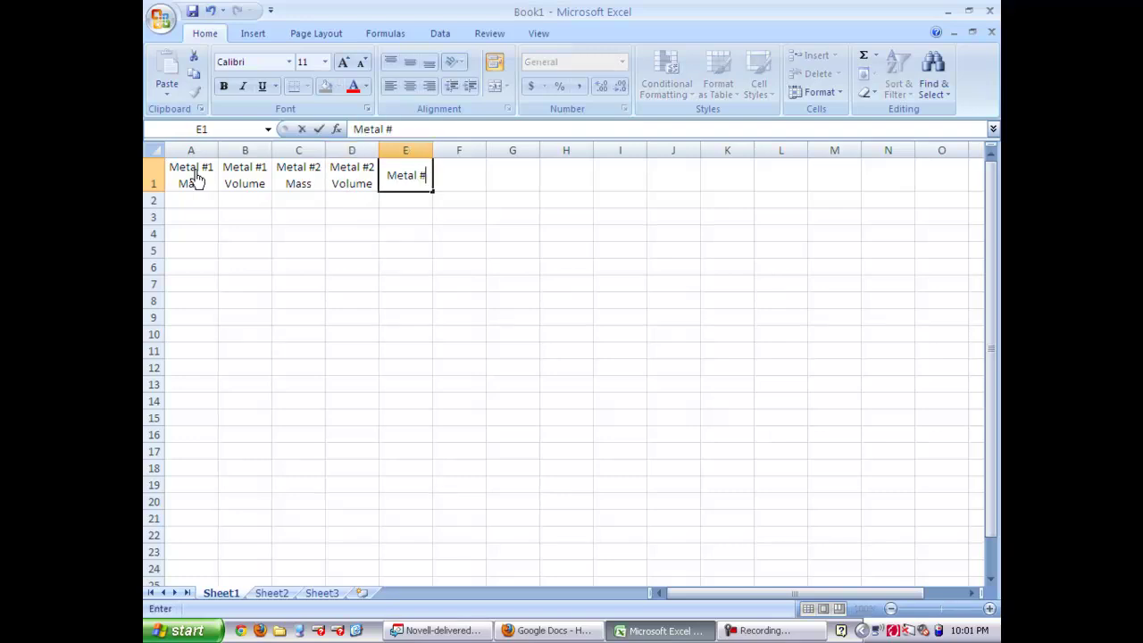
pyautogui.write('3 Mass')
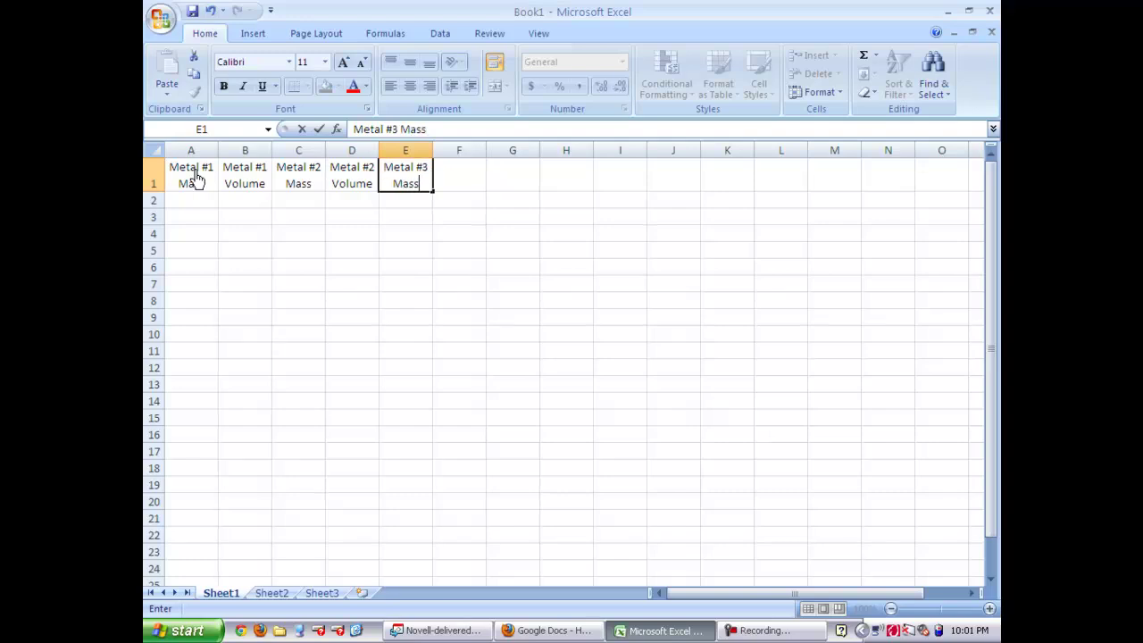
pyautogui.press('Tab')
pyautogui.write('Metal ')
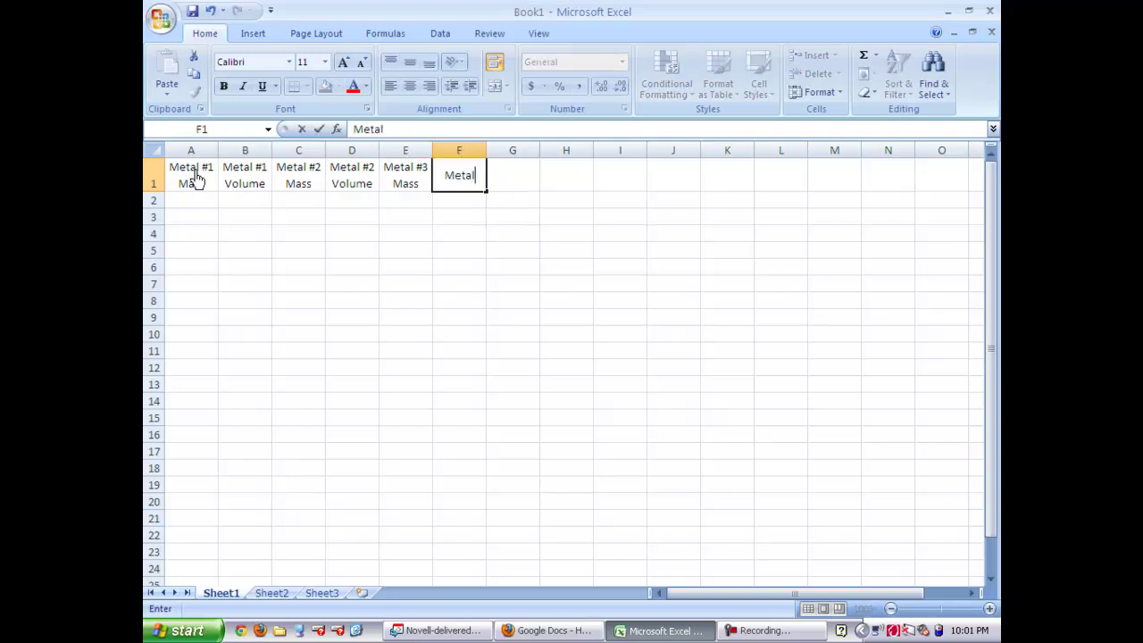
pyautogui.write('#3 Volume')
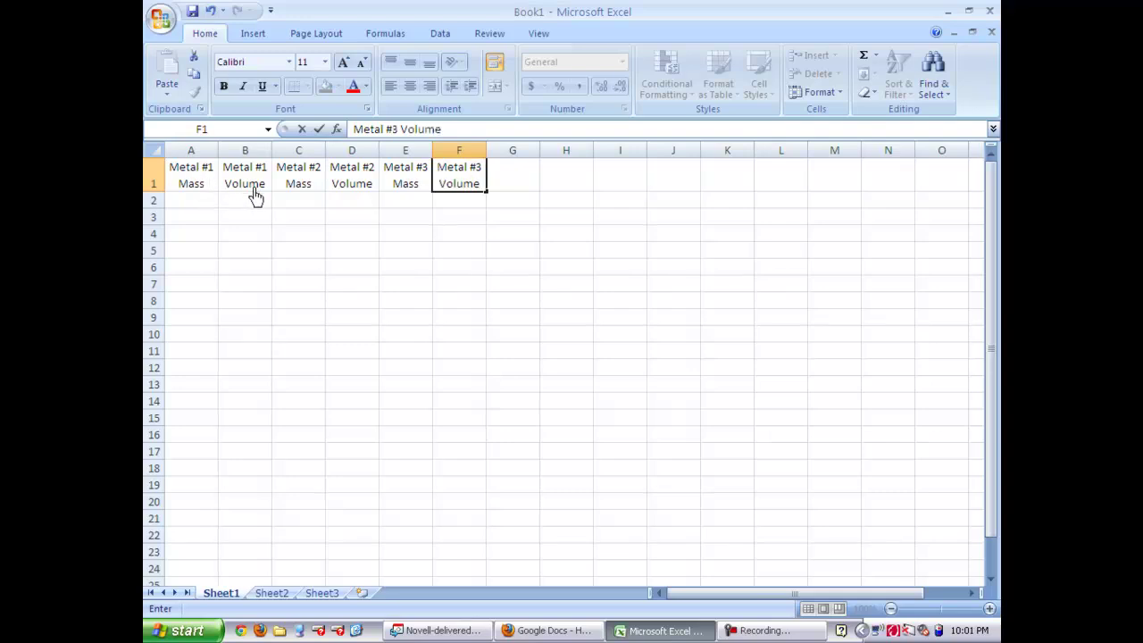
# Enter 0 in each cell from A2 through F2.
pyautogui.click(191, 207)
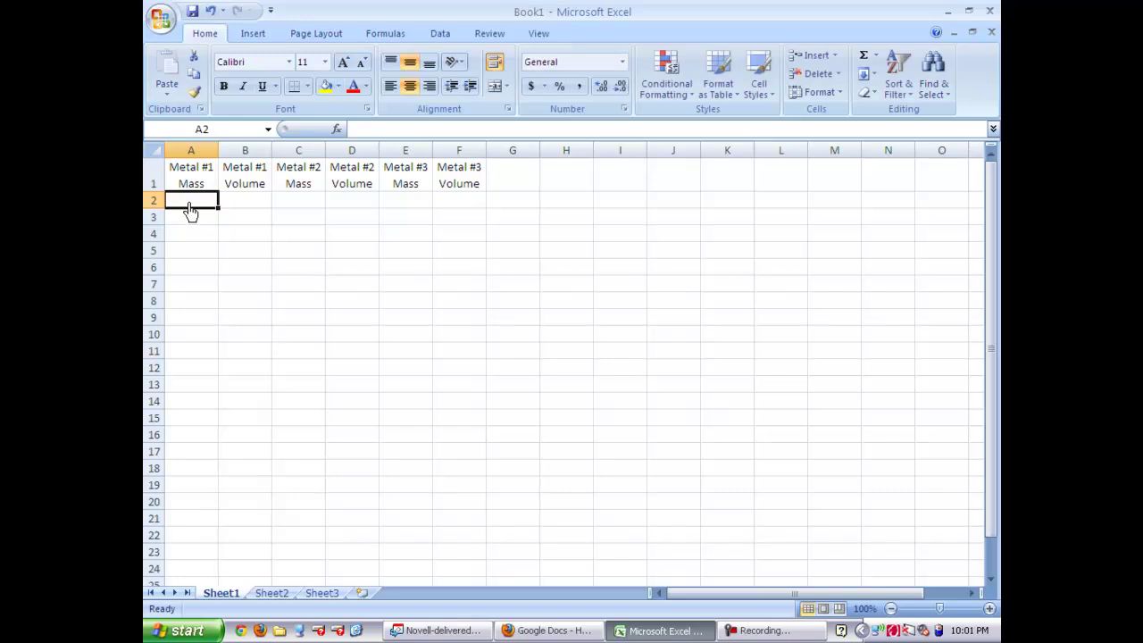
pyautogui.write('0')
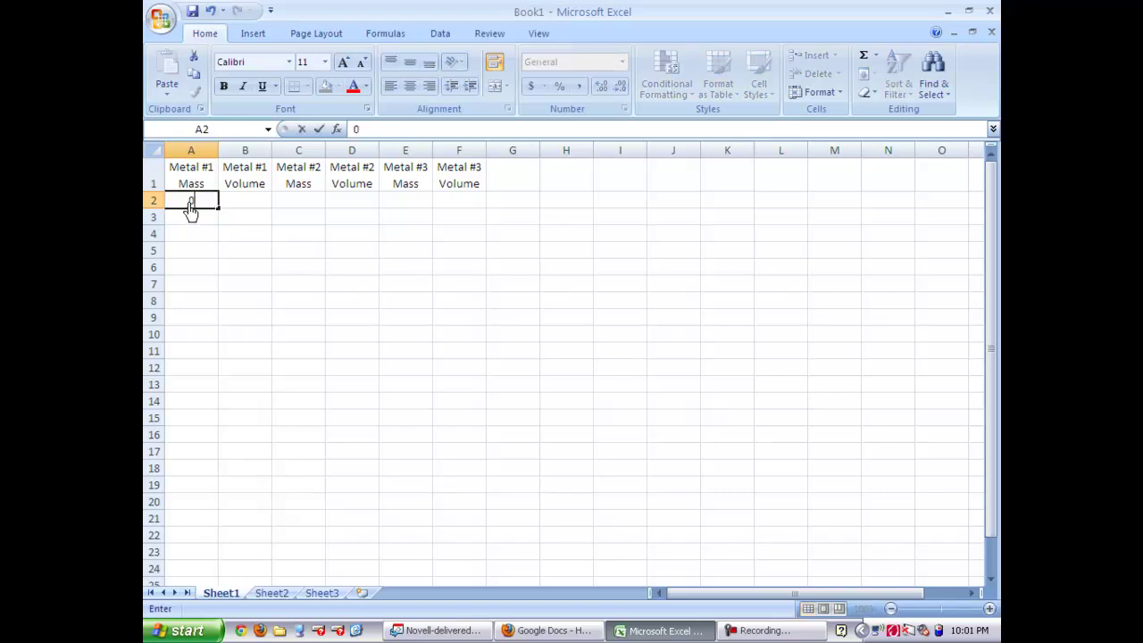
pyautogui.press('Tab')
pyautogui.write('0')
pyautogui.press('Tab')
pyautogui.write('0')
pyautogui.press('Tab')
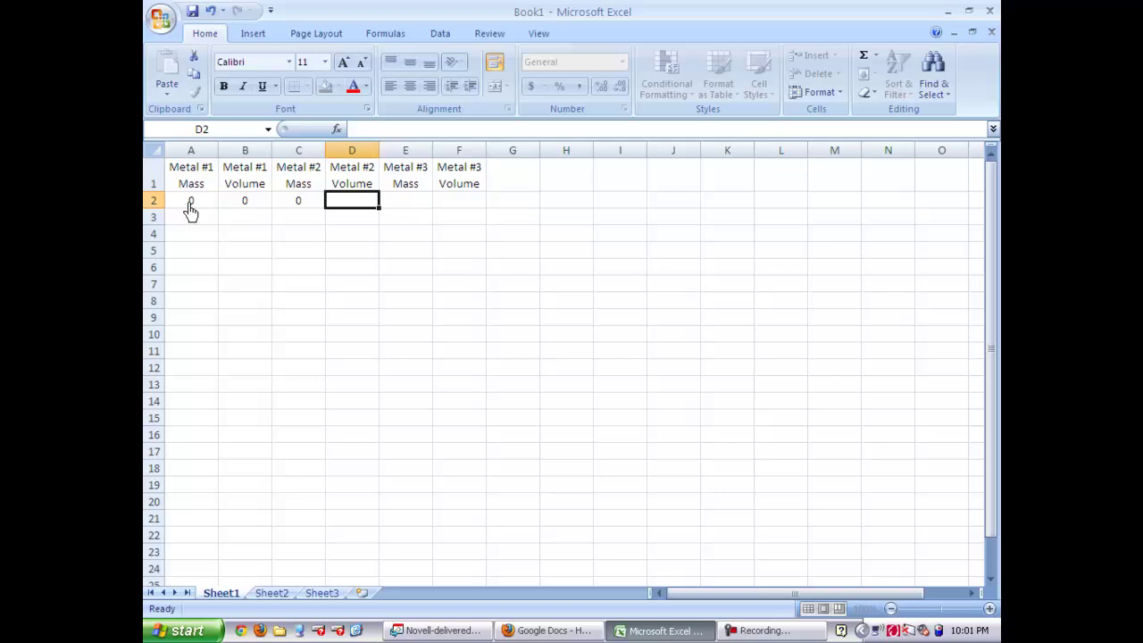
pyautogui.write('0')
pyautogui.press('Tab')
pyautogui.write('0')
pyautogui.press('Tab')
pyautogui.write('0')
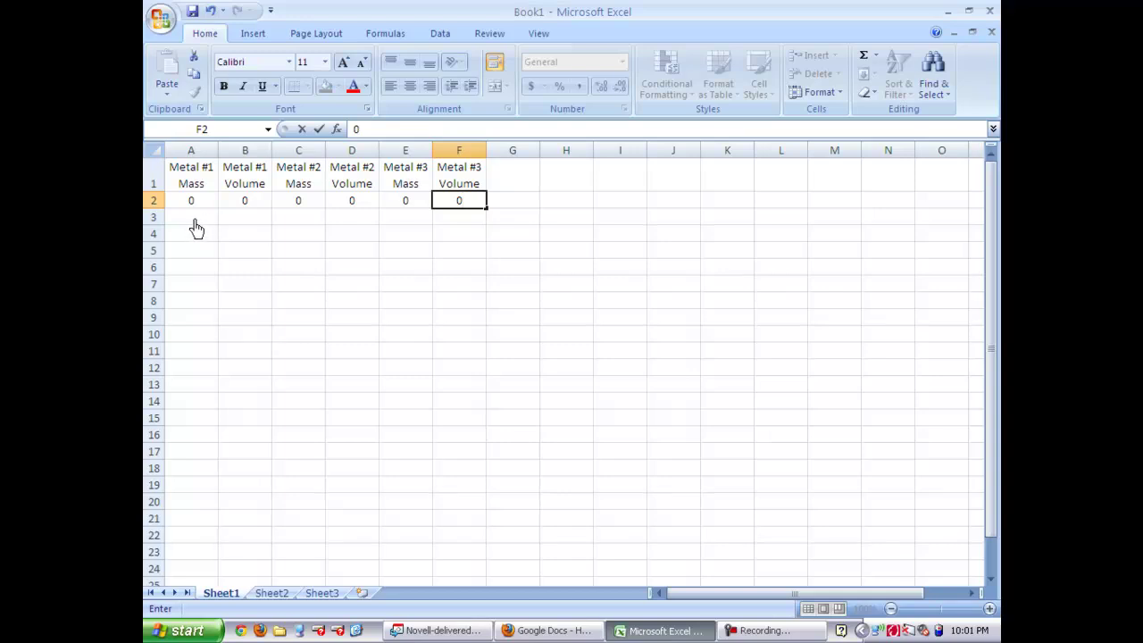
pyautogui.click(195, 222)
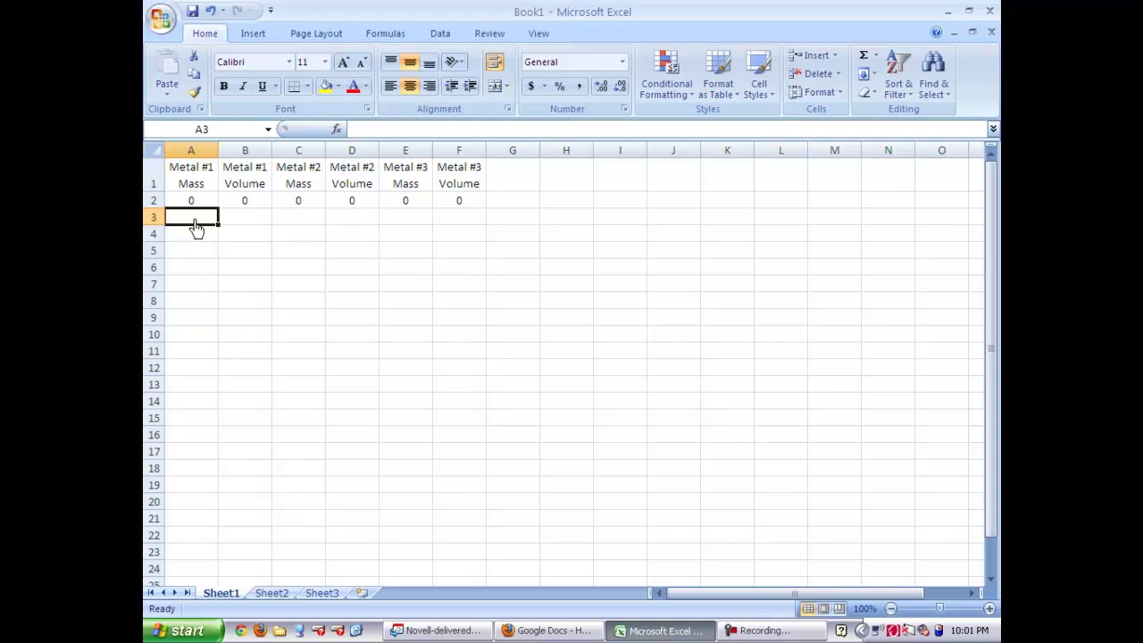
# Enter the Metal #1 masses 120.7, 108.7 and 69.7 in A3:A5.
pyautogui.write('120')
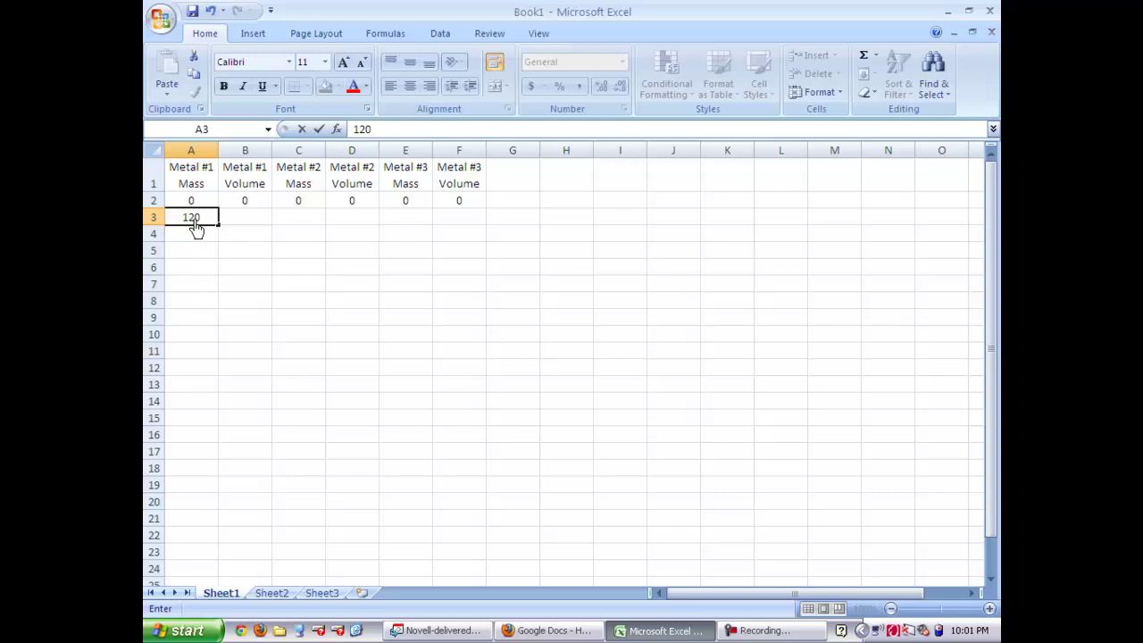
pyautogui.write('.7')
pyautogui.press('Tab')
pyautogui.press('Tab')
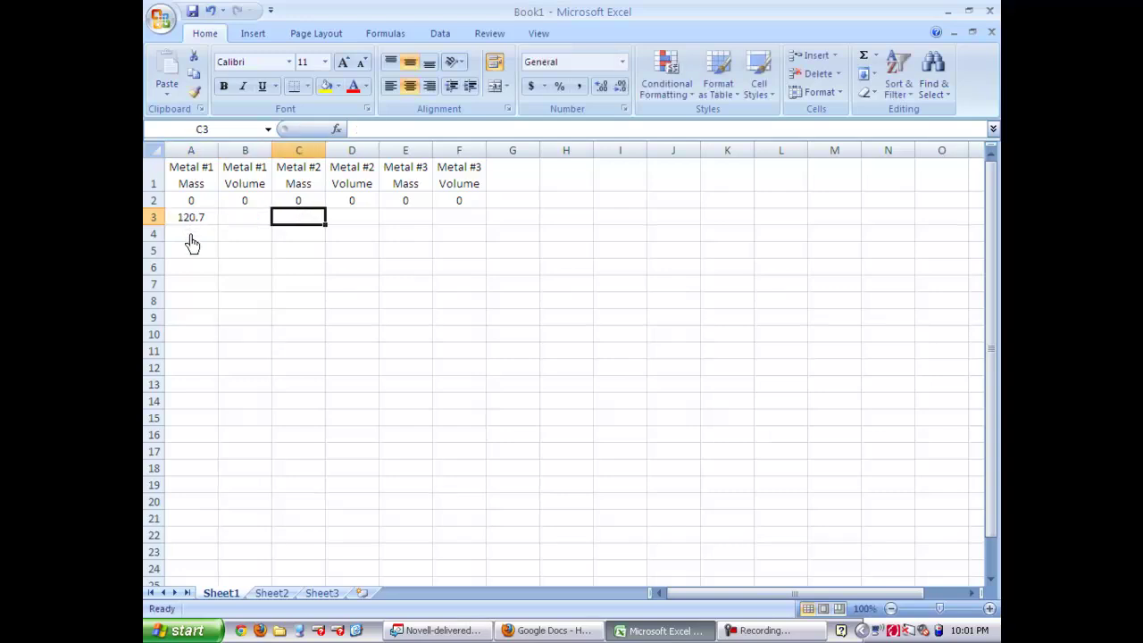
pyautogui.click(191, 237)
pyautogui.write('108')
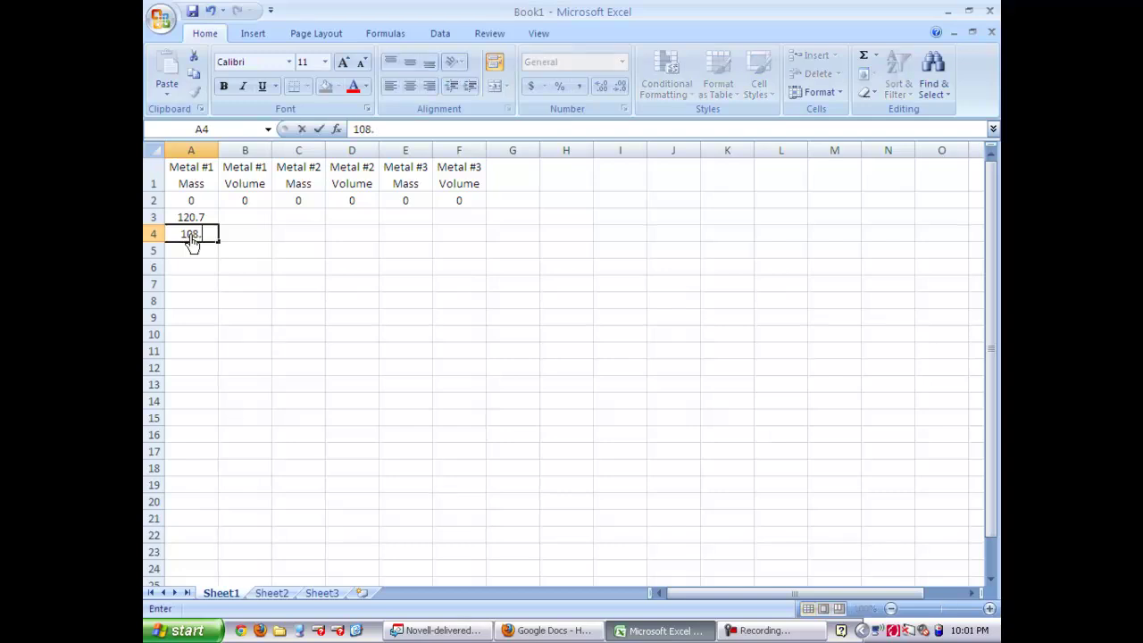
pyautogui.write('.7')
pyautogui.press('Return')
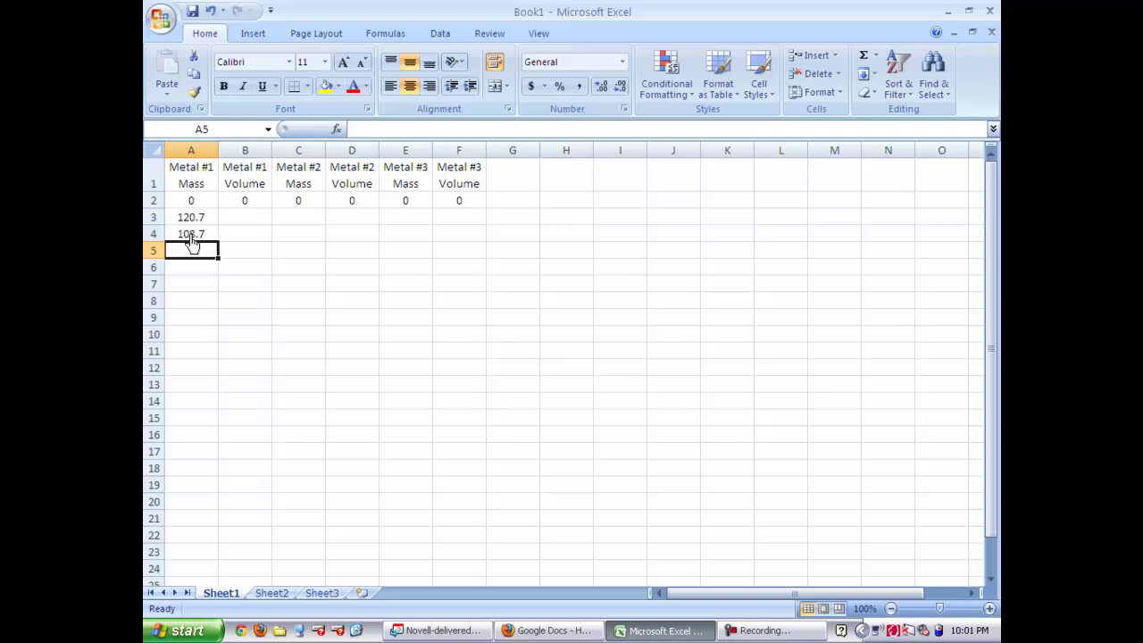
pyautogui.write('69,7')
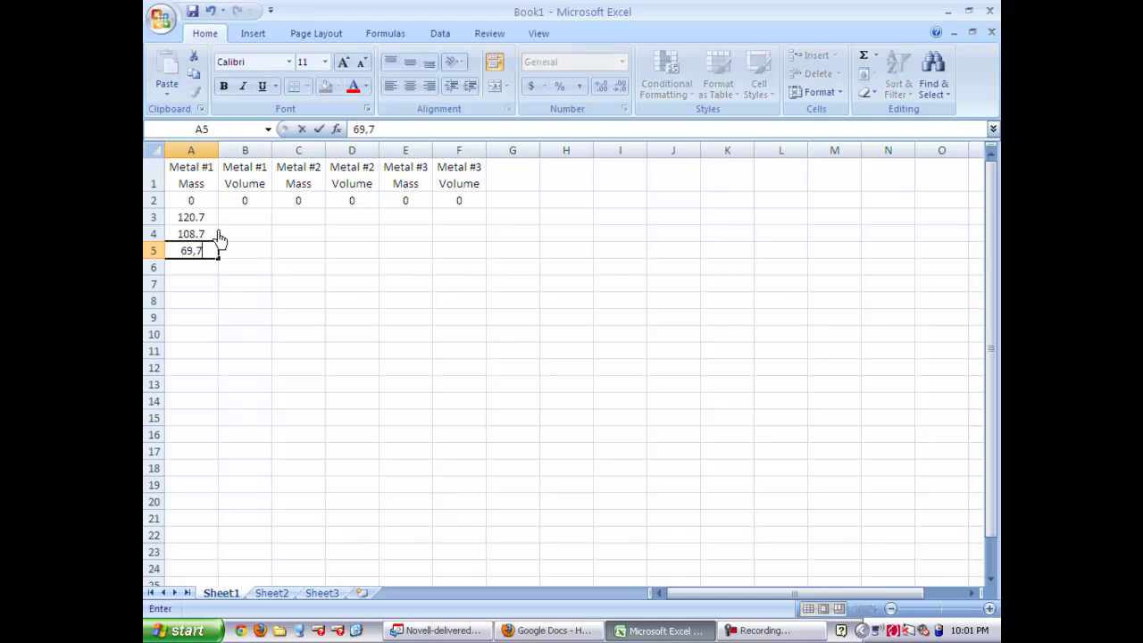
pyautogui.press('BackSpace')
pyautogui.press('BackSpace')
pyautogui.write('.7')
pyautogui.click(240, 223)
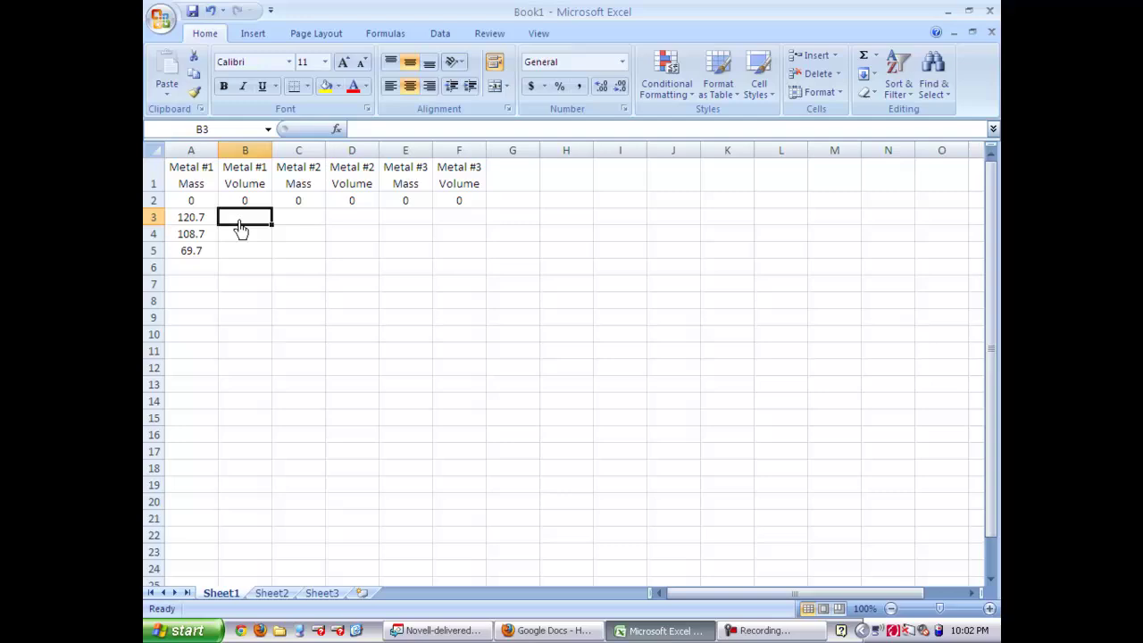
# Enter the Metal #1 volumes 10.9, 9.7 and 6.5 in B3:B5.
pyautogui.write('10.9')
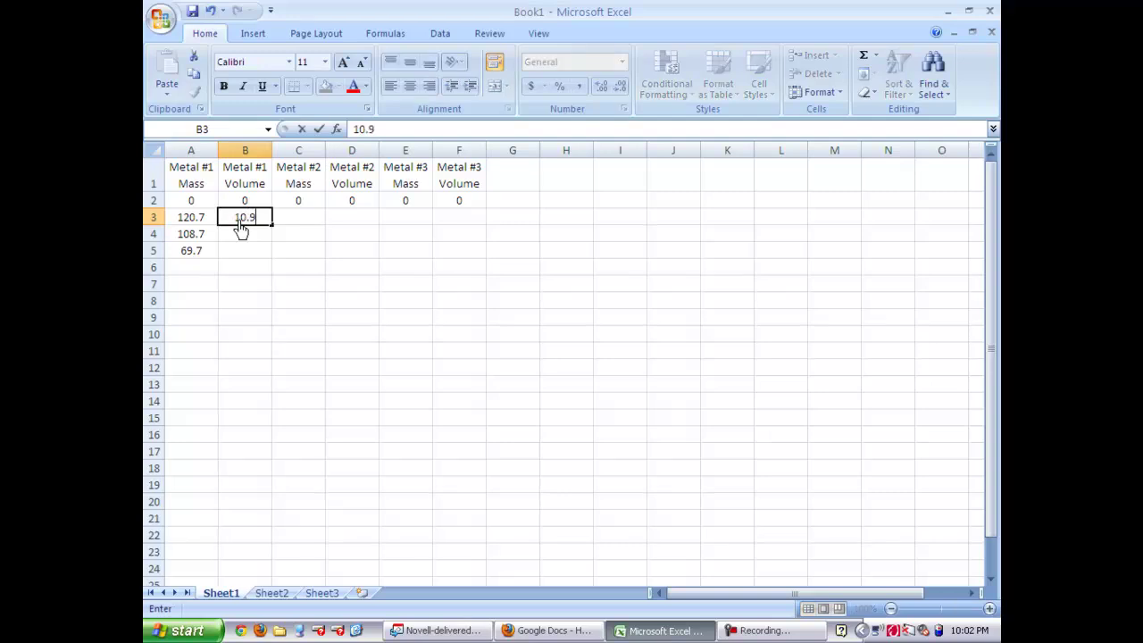
pyautogui.click(245, 239)
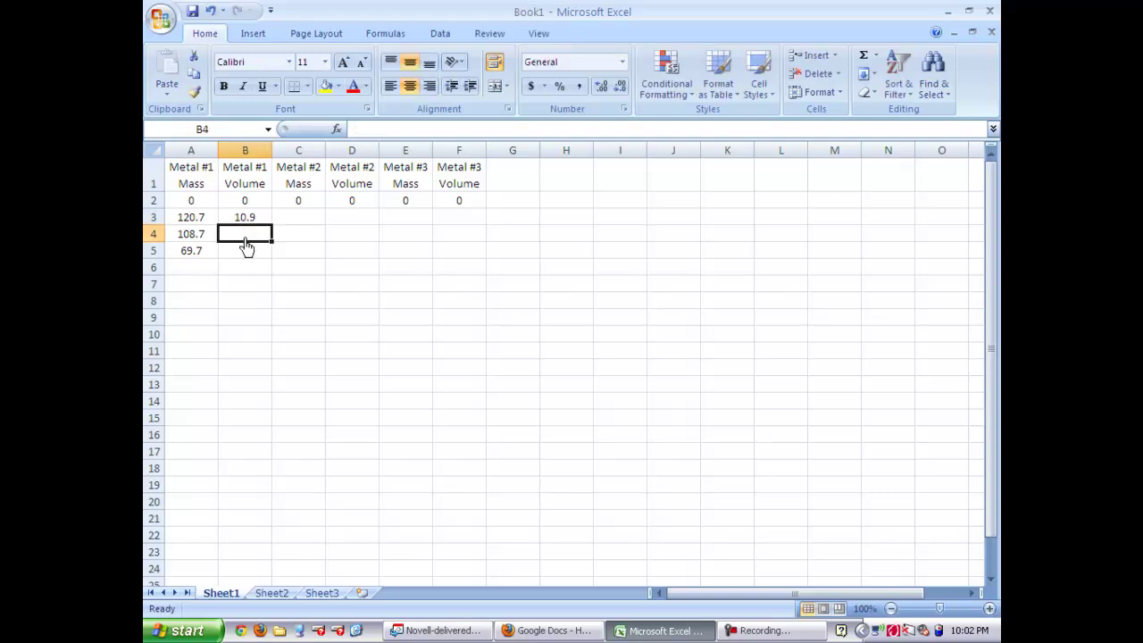
pyautogui.write('9.7')
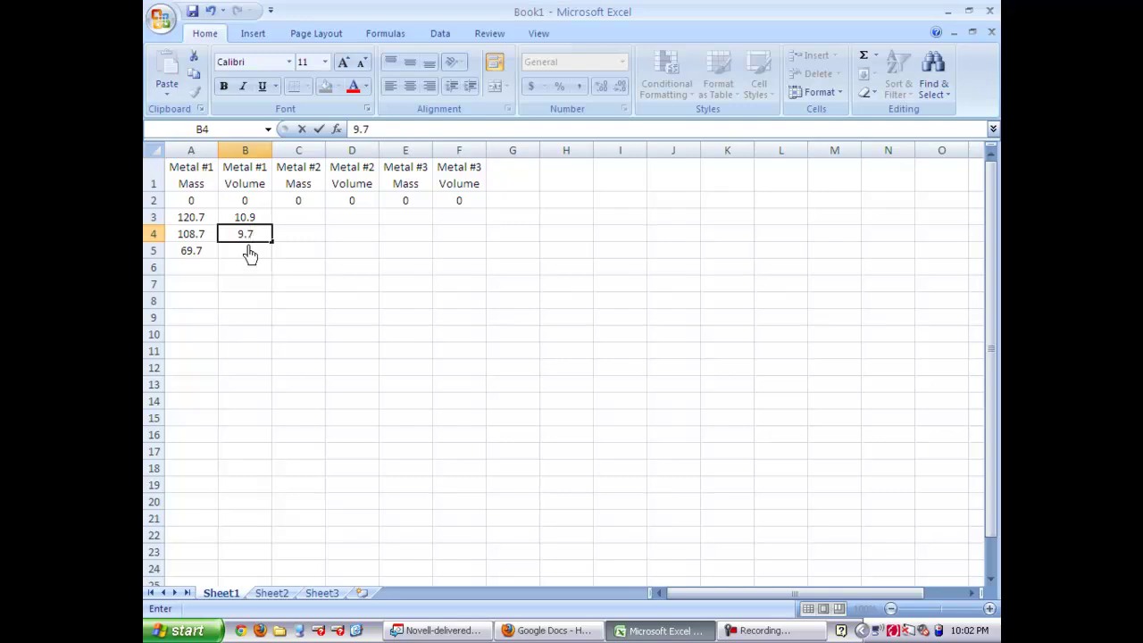
pyautogui.click(250, 258)
pyautogui.write('6.5')
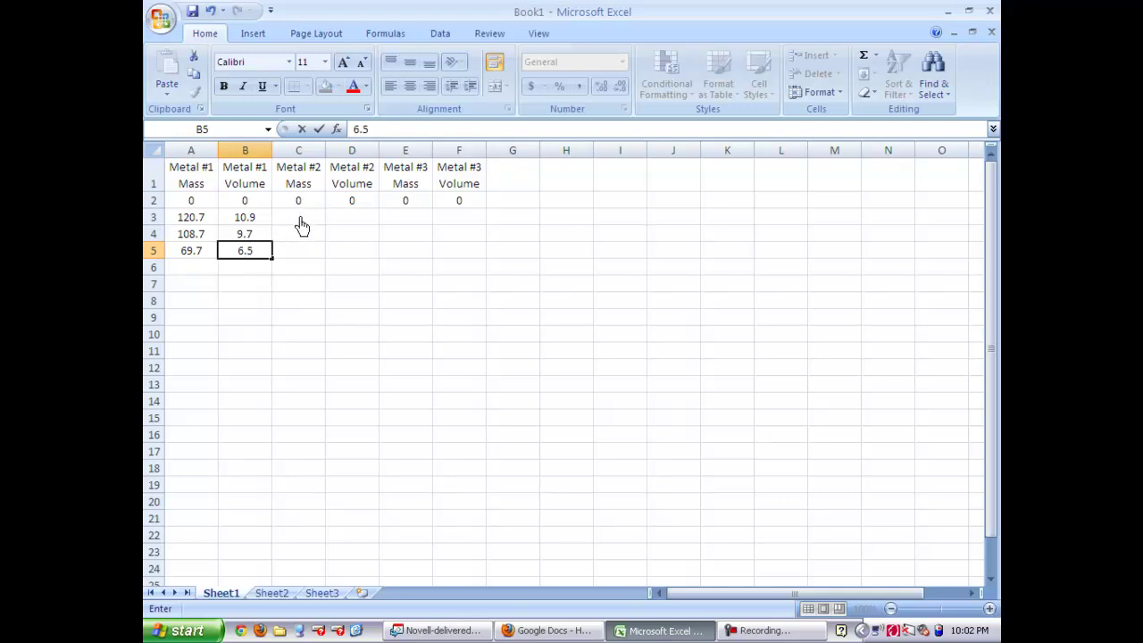
pyautogui.click(301, 224)
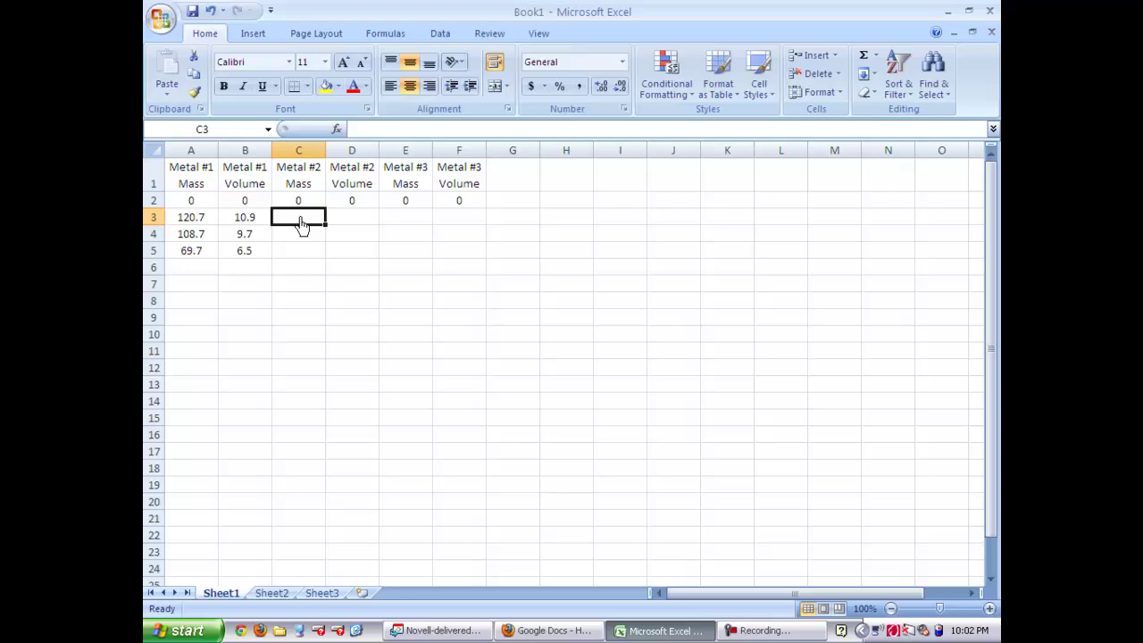
# Fill in the remaining Metal #2 and #3 readings and correct F5 to 12.1.
pyautogui.write('63.9')
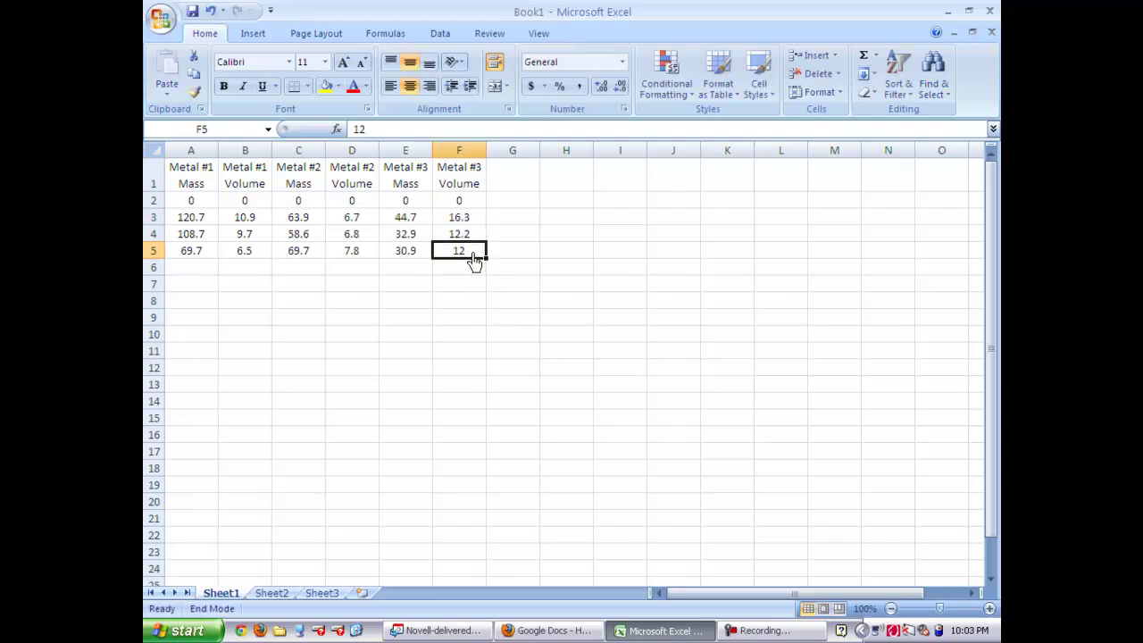
pyautogui.click(365, 134)
pyautogui.write('.1')
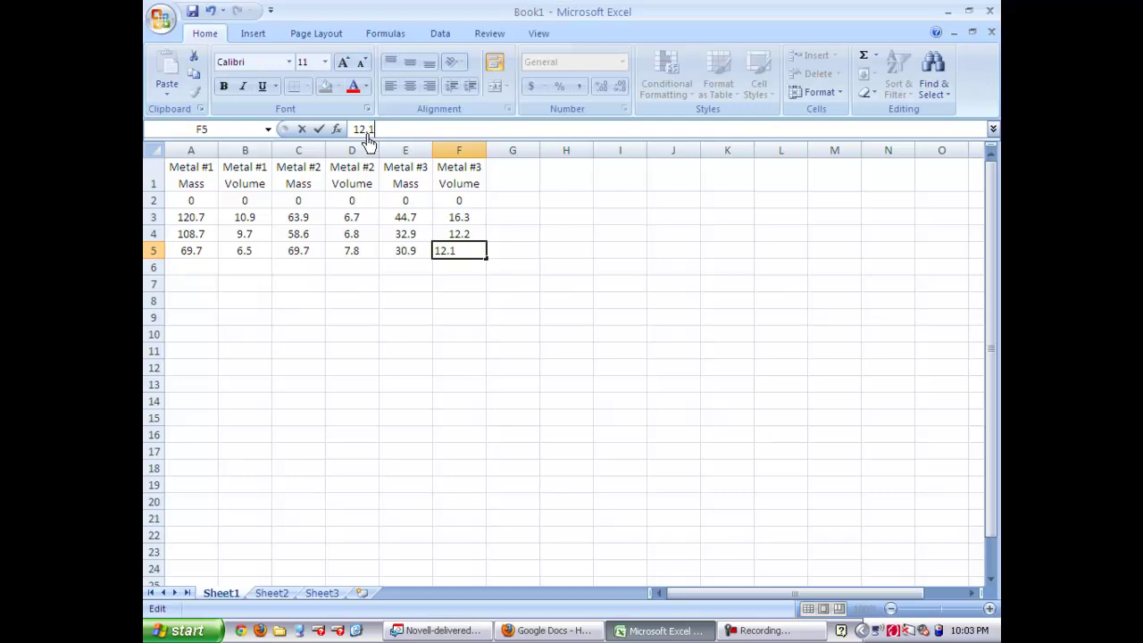
pyautogui.click(476, 271)
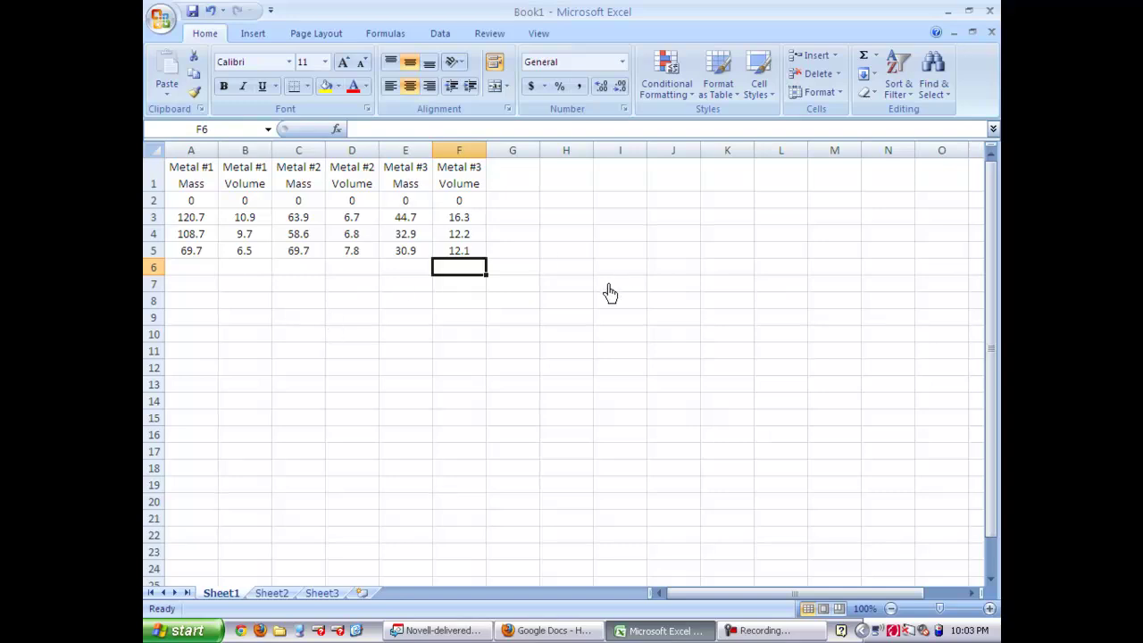
# Insert a Scatter with only Markers chart from the metal data table.
pyautogui.click(424, 325)
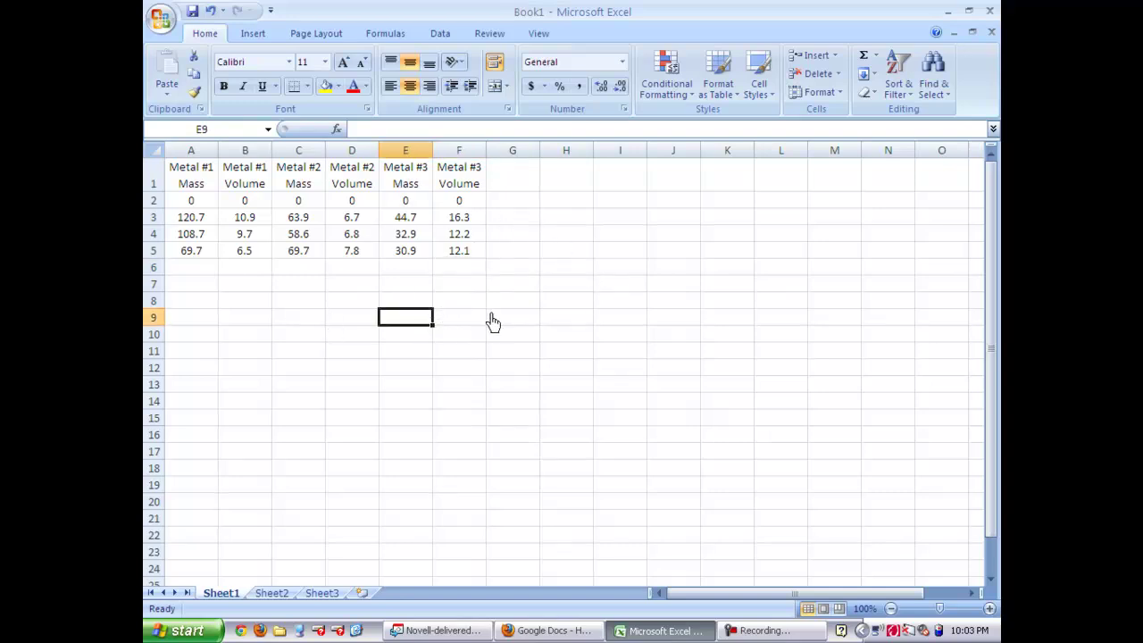
pyautogui.click(352, 175)
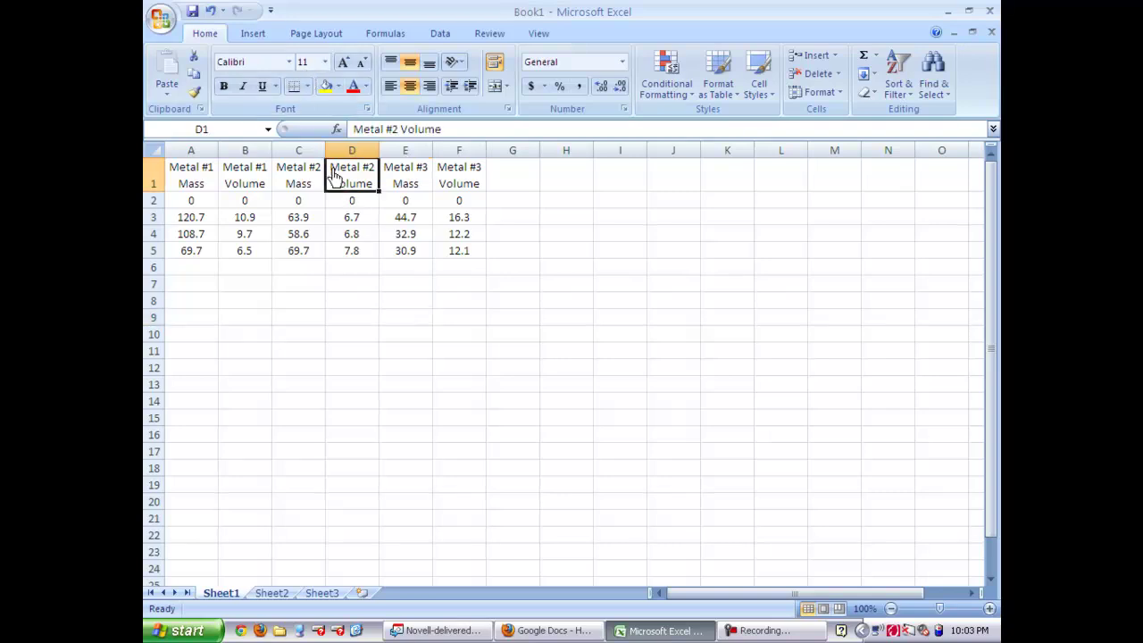
pyautogui.click(254, 34)
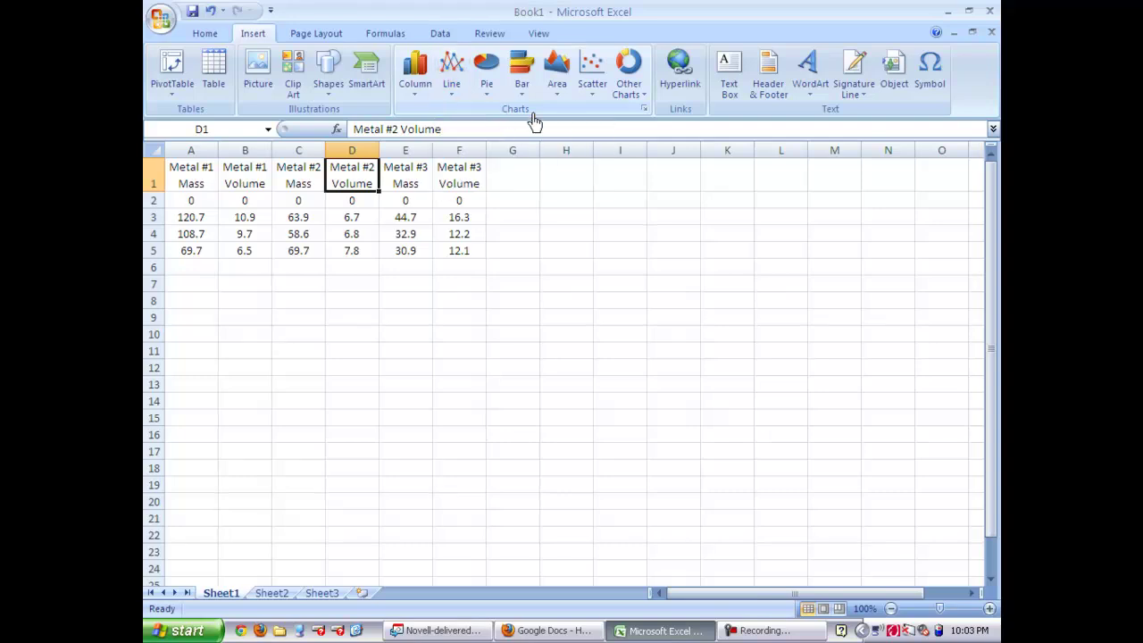
pyautogui.click(593, 100)
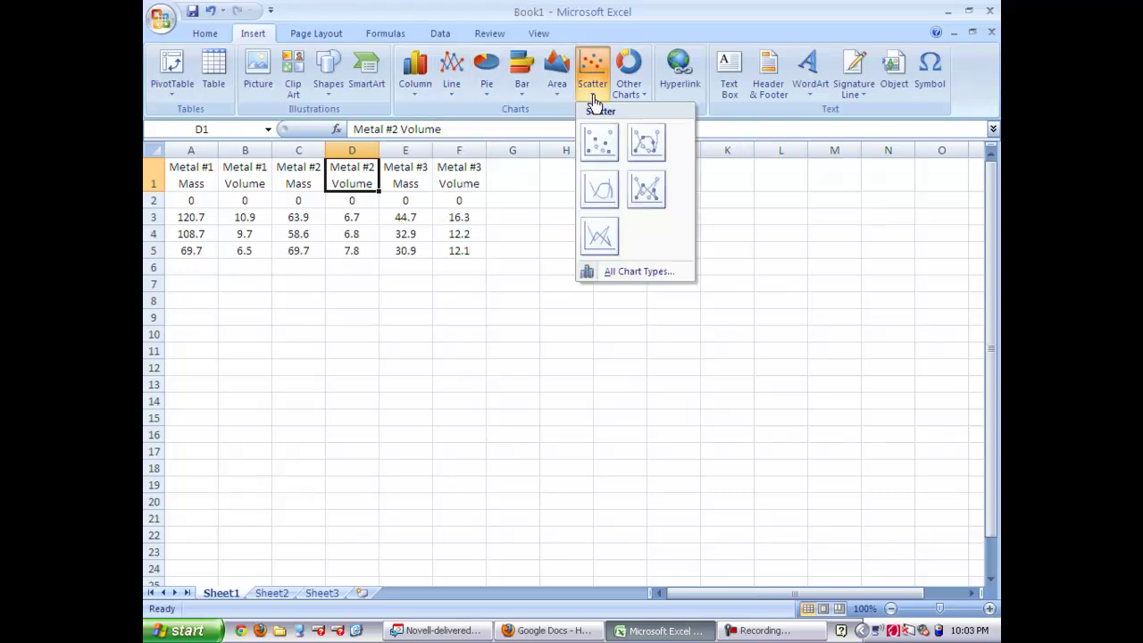
pyautogui.click(598, 159)
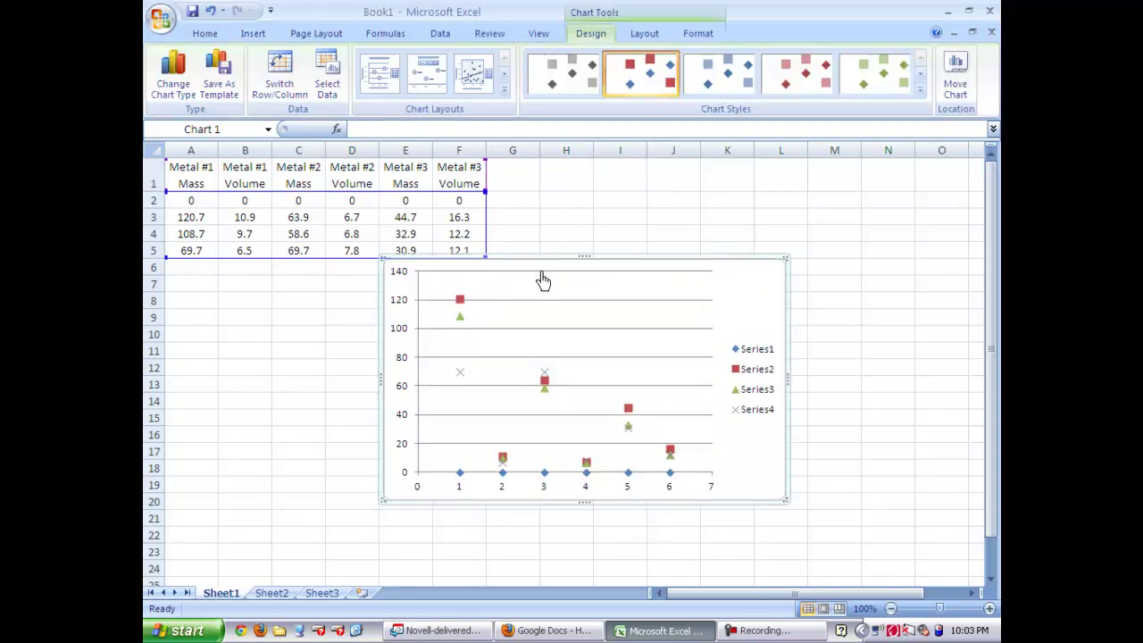
# Move the chart to the lower right, apply Layout 1, and title it Density Graph.
pyautogui.moveTo(542, 273); pyautogui.dragTo(634, 339)
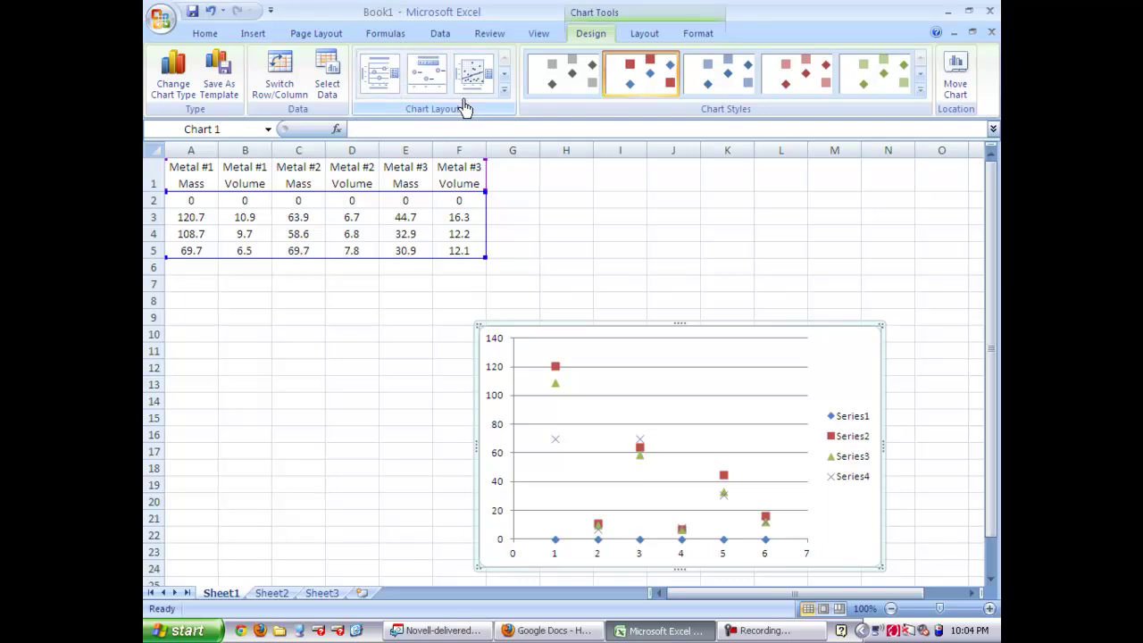
pyautogui.click(378, 89)
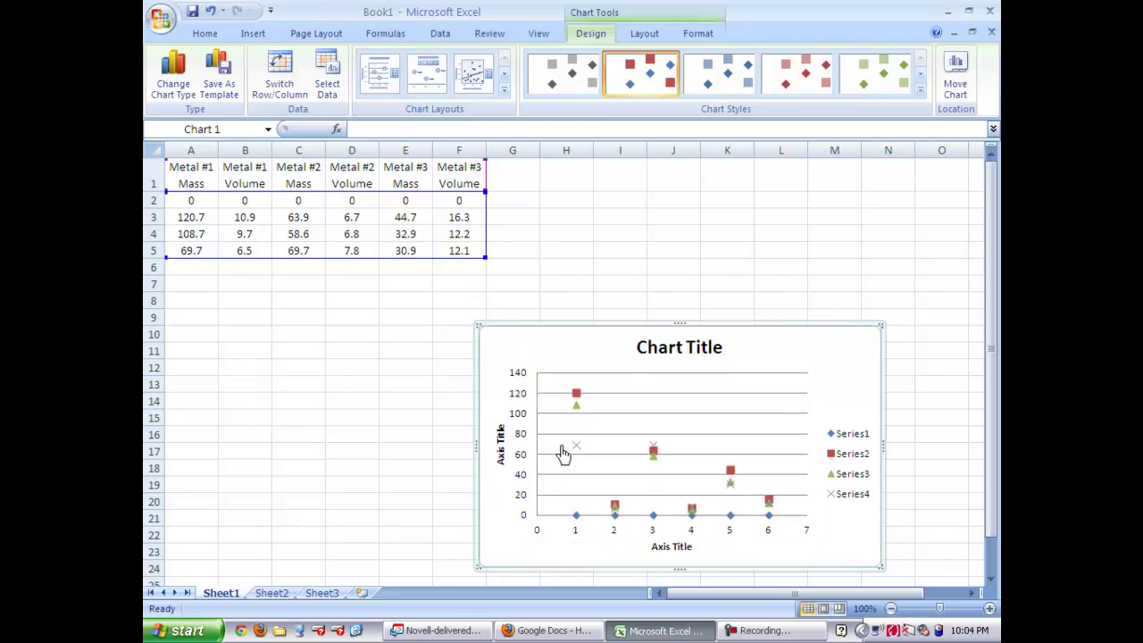
pyautogui.click(697, 357)
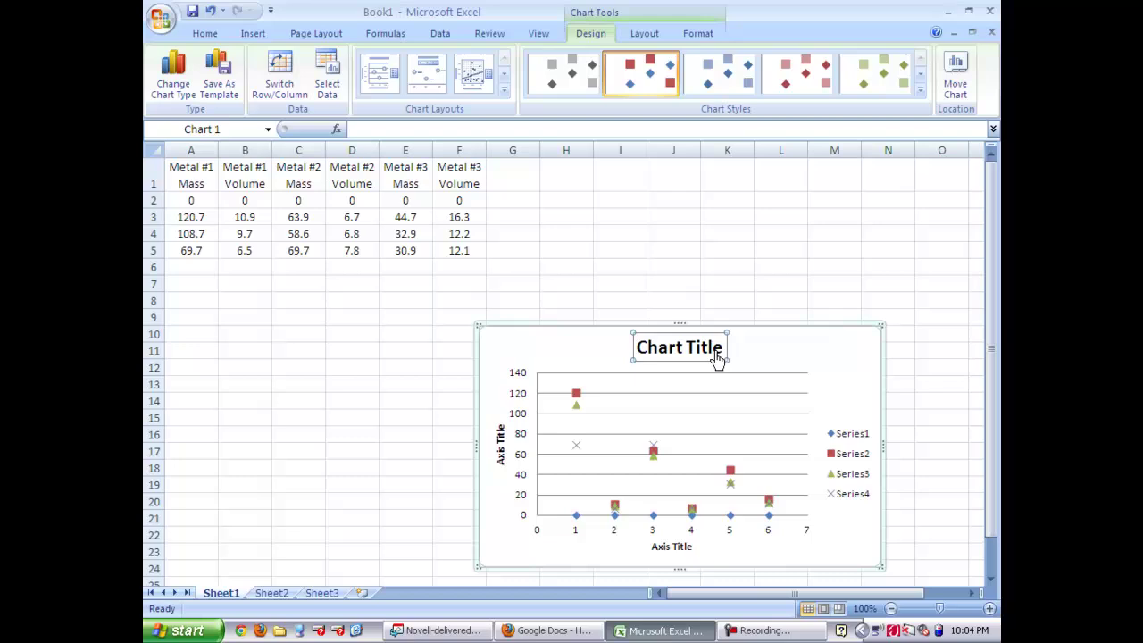
pyautogui.moveTo(723, 357); pyautogui.dragTo(637, 357)
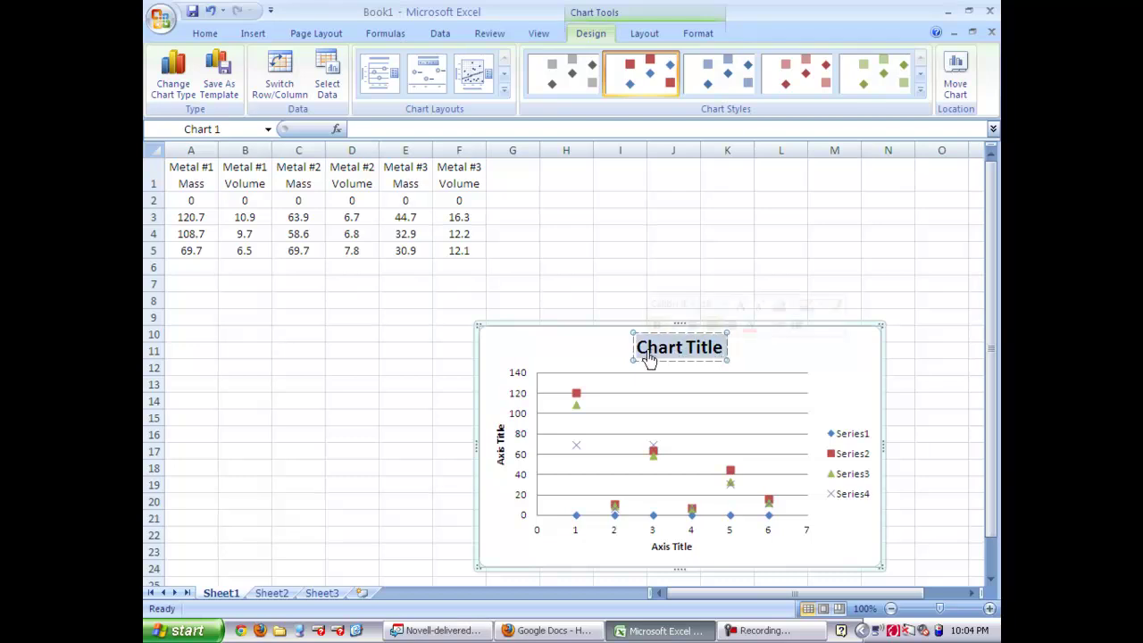
pyautogui.write('Density:')
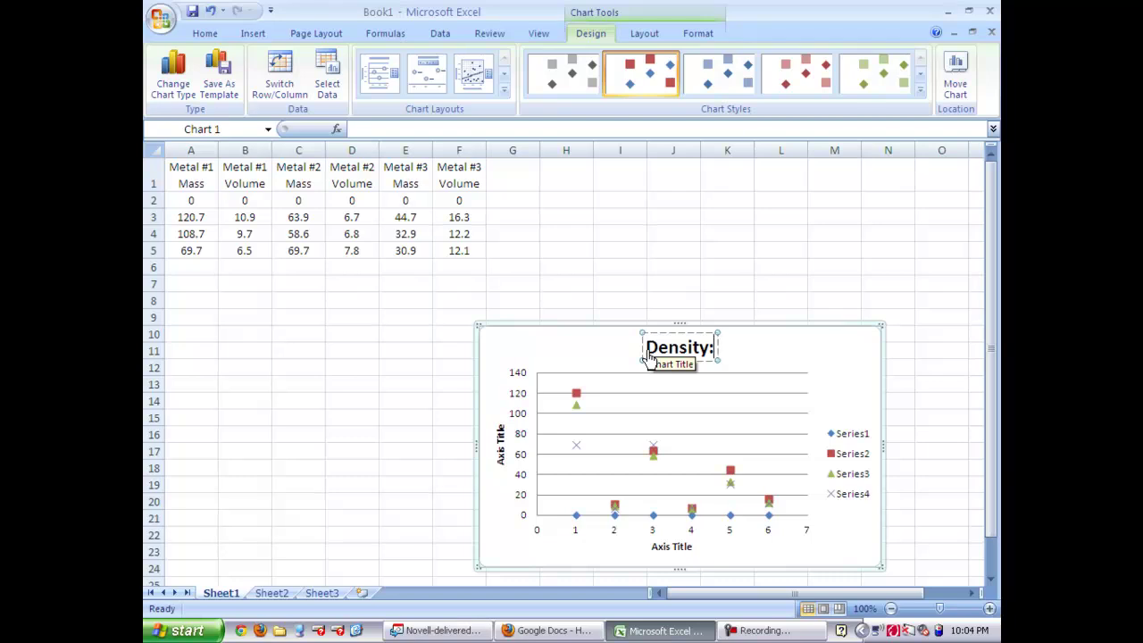
pyautogui.press('BackSpace')
pyautogui.write('Graph')
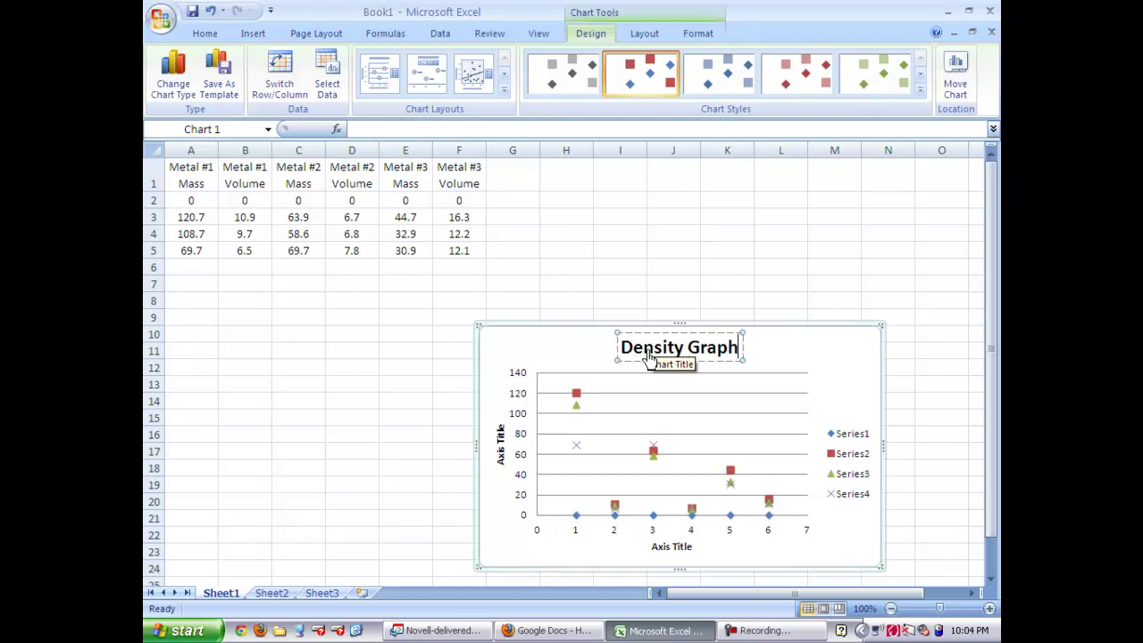
# Label the vertical axis Mass (g) and the horizontal axis Volume (ml).
pyautogui.click(502, 456)
pyautogui.write('M')
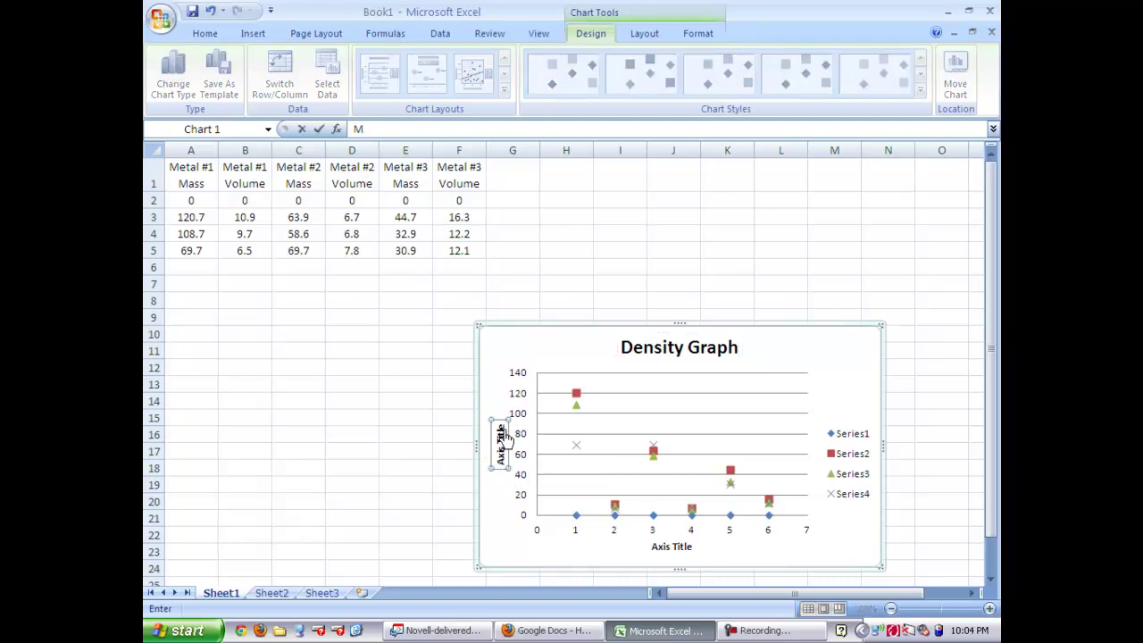
pyautogui.press('Return')
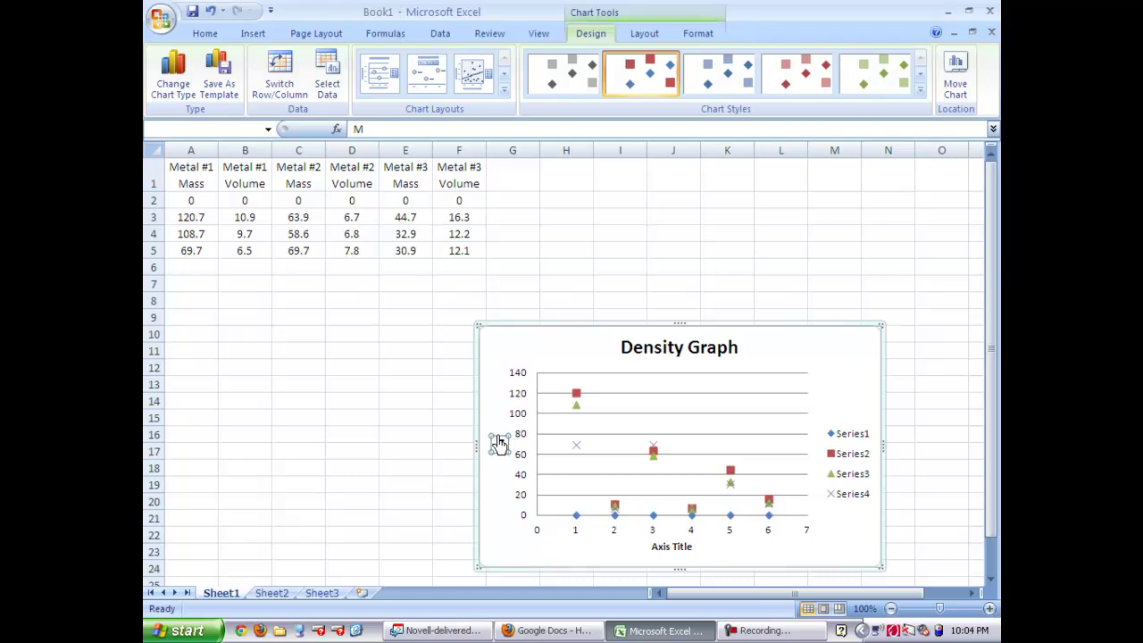
pyautogui.click(365, 132)
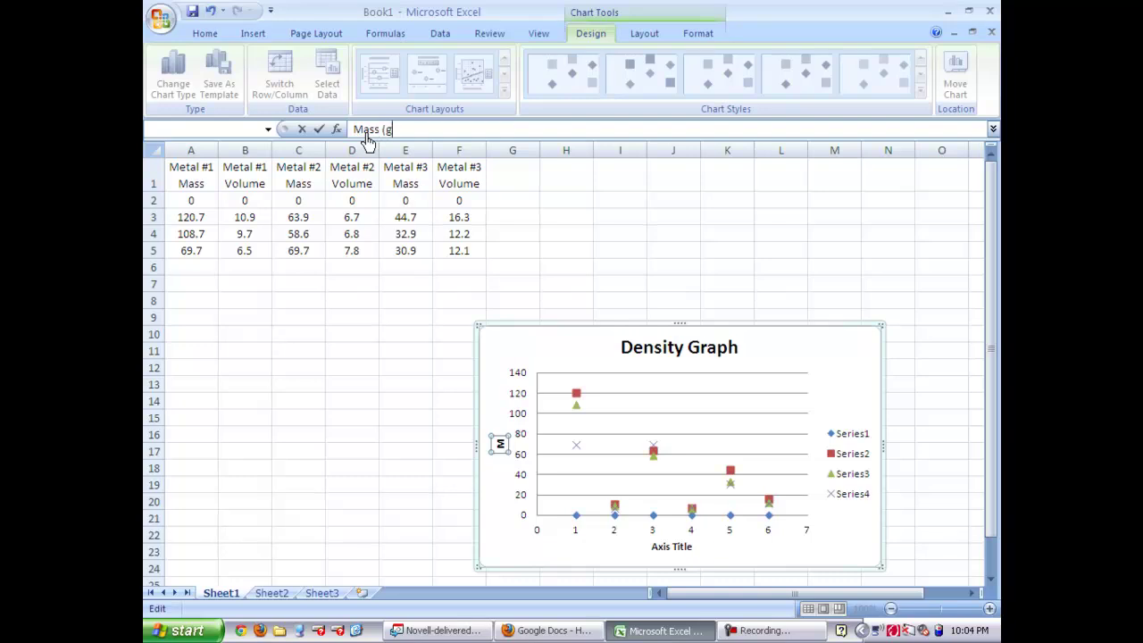
pyautogui.click(674, 554)
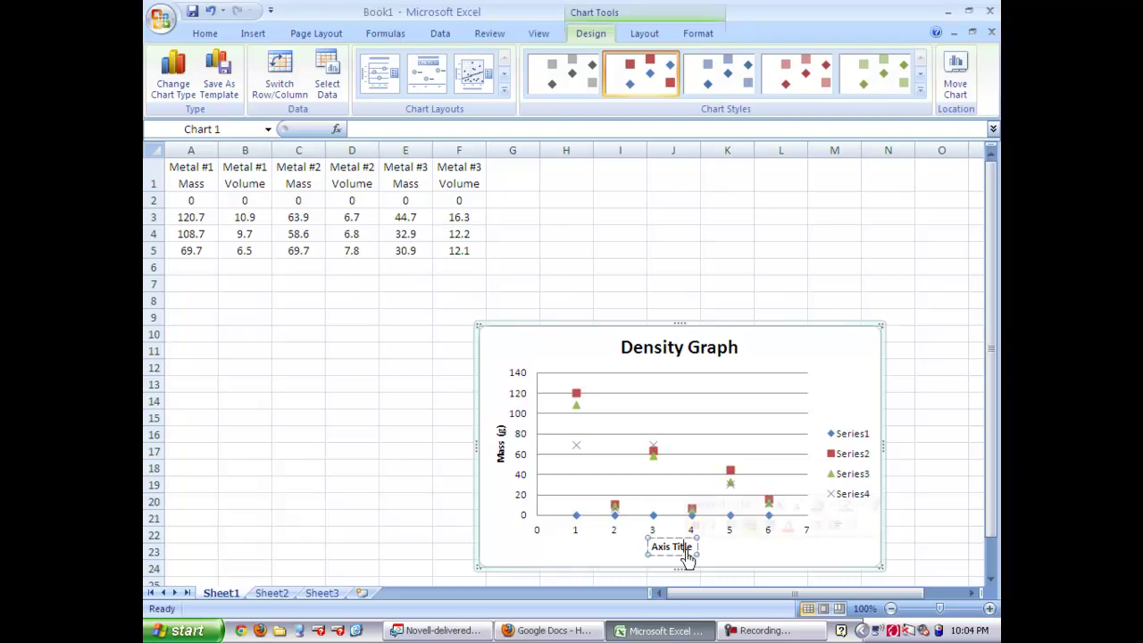
pyautogui.click(685, 552)
pyautogui.press('BackSpace')
pyautogui.press('BackSpace')
pyautogui.press('BackSpace')
pyautogui.press('BackSpace')
pyautogui.press('BackSpace')
pyautogui.press('BackSpace')
pyautogui.press('BackSpace')
pyautogui.press('BackSpace')
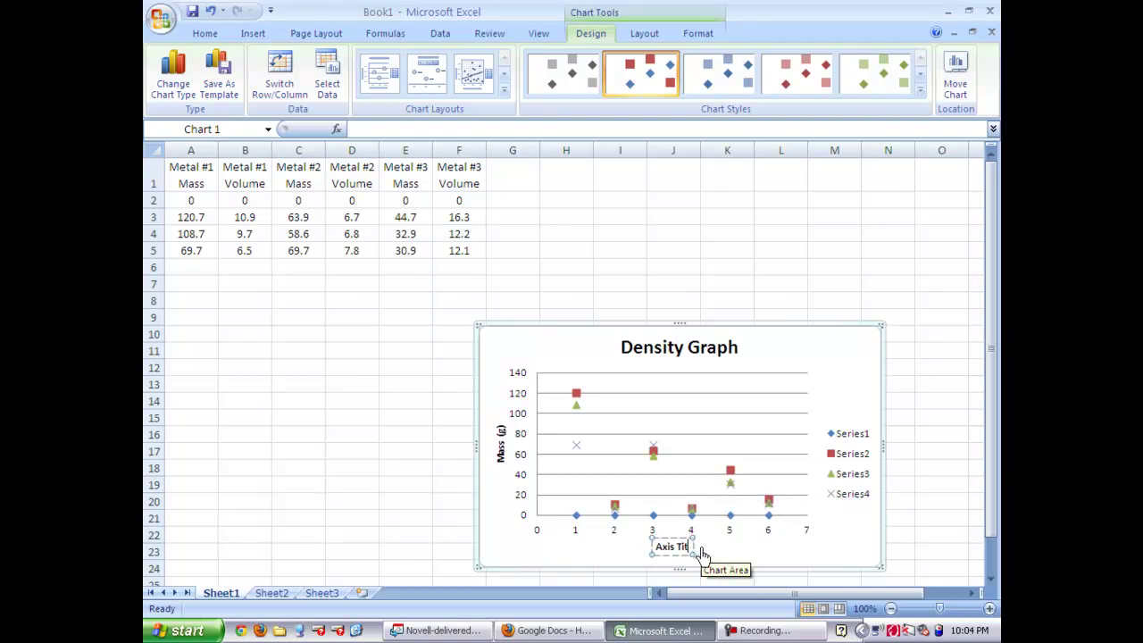
pyautogui.press('BackSpace')
pyautogui.press('BackSpace')
pyautogui.write('Volume (ml')
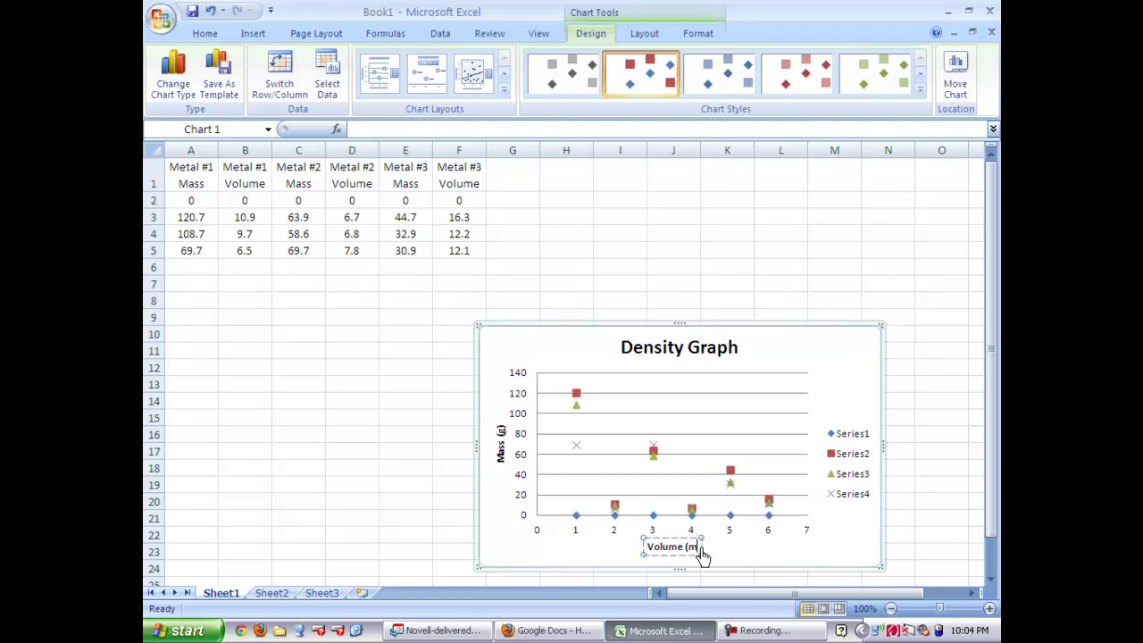
pyautogui.write(')')
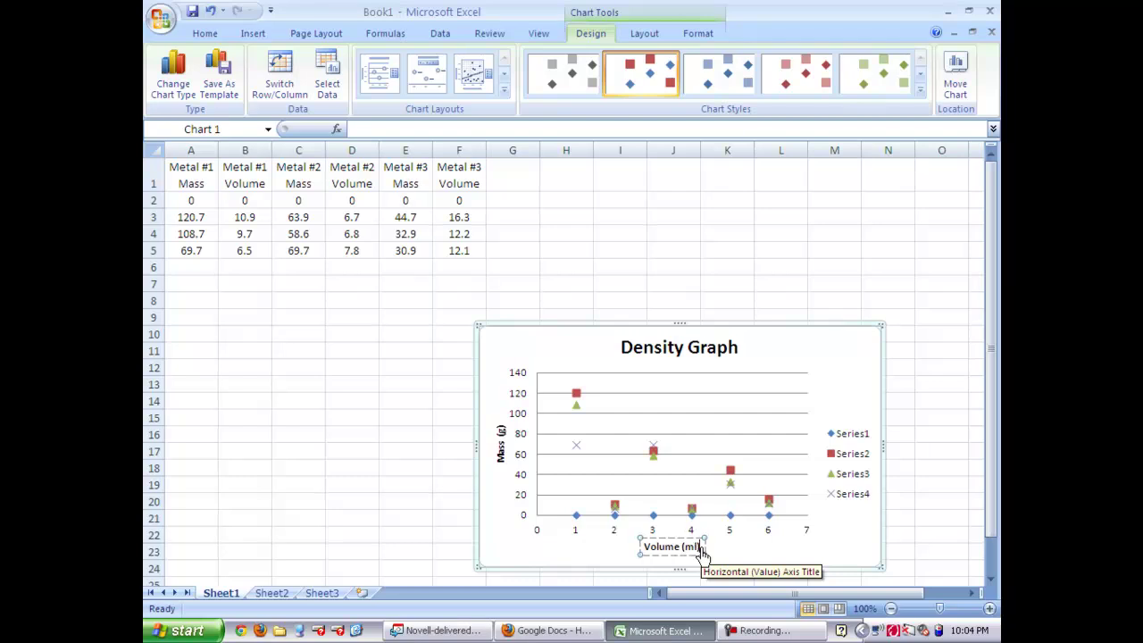
pyautogui.click(783, 364)
pyautogui.scroll(-1, 852, 368)
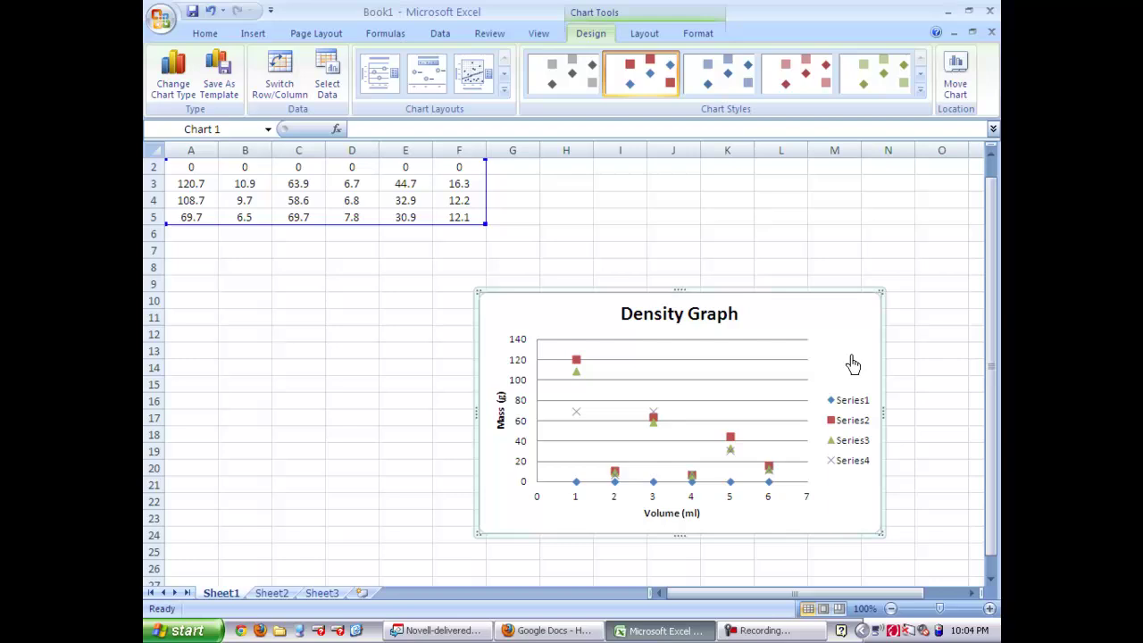
# Remove all four existing series in Select Data Source and start adding a new series.
pyautogui.rightClick(801, 334)
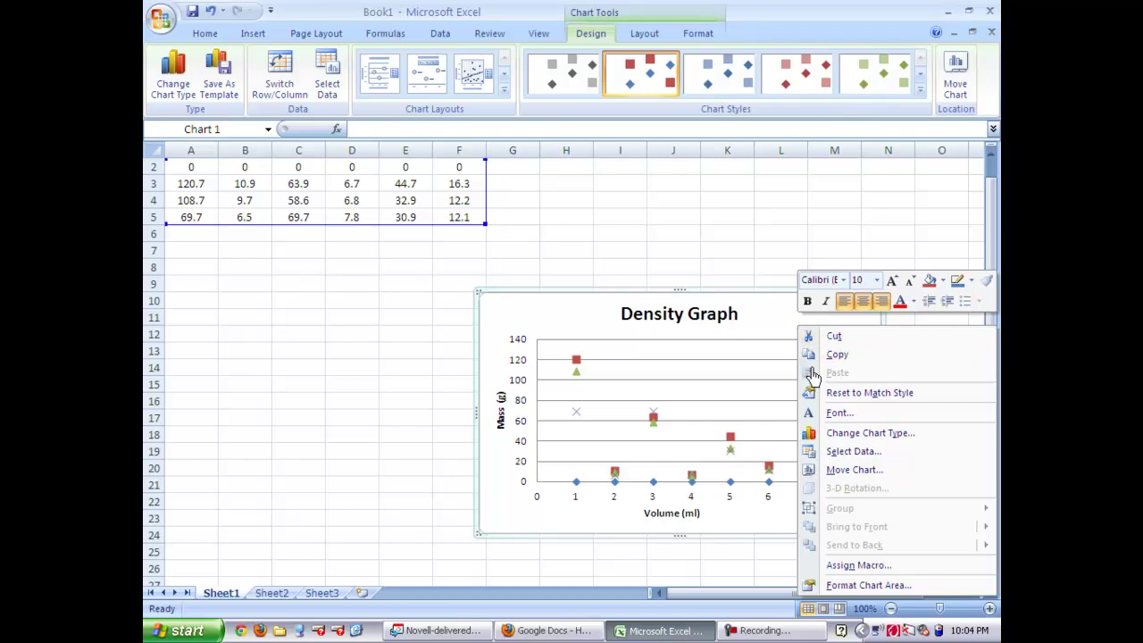
pyautogui.click(849, 452)
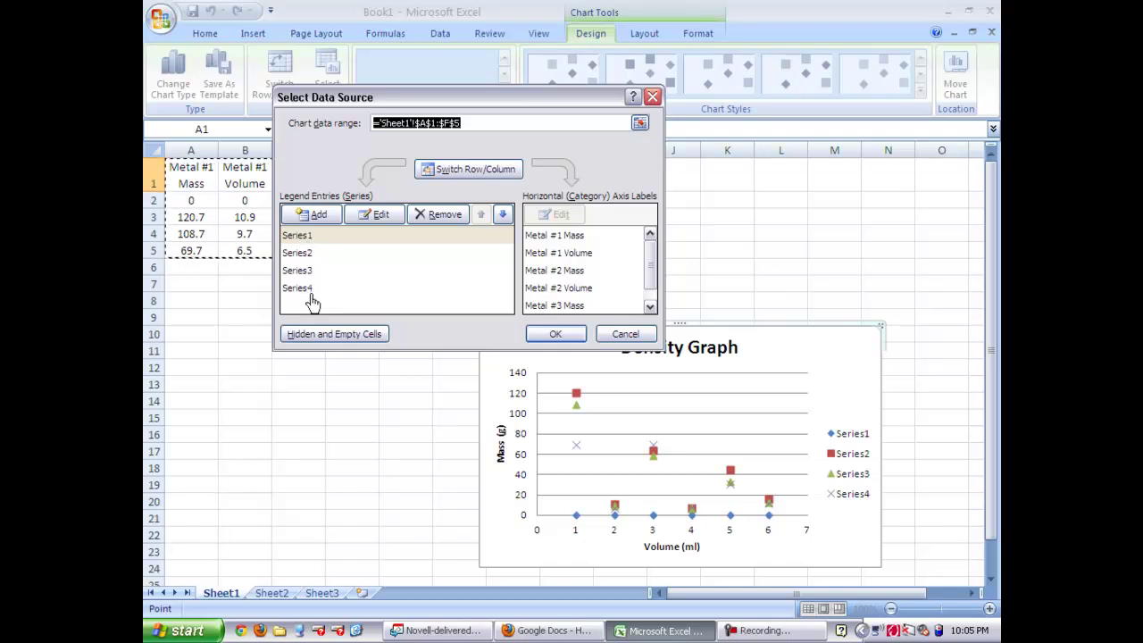
pyautogui.click(303, 237)
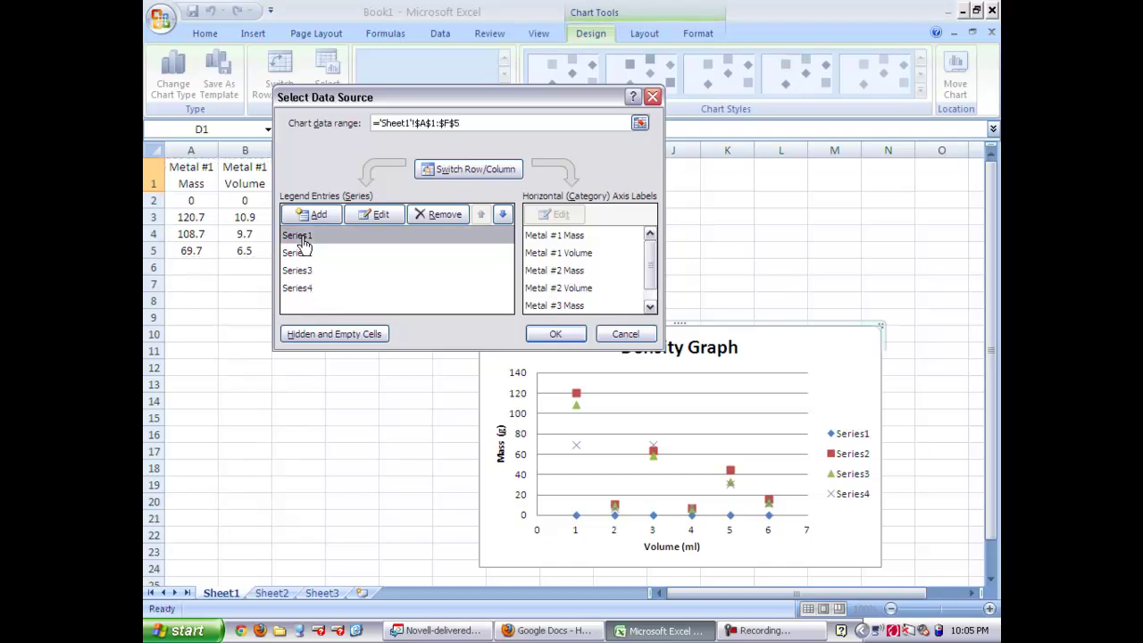
pyautogui.click(429, 221)
pyautogui.click(442, 221)
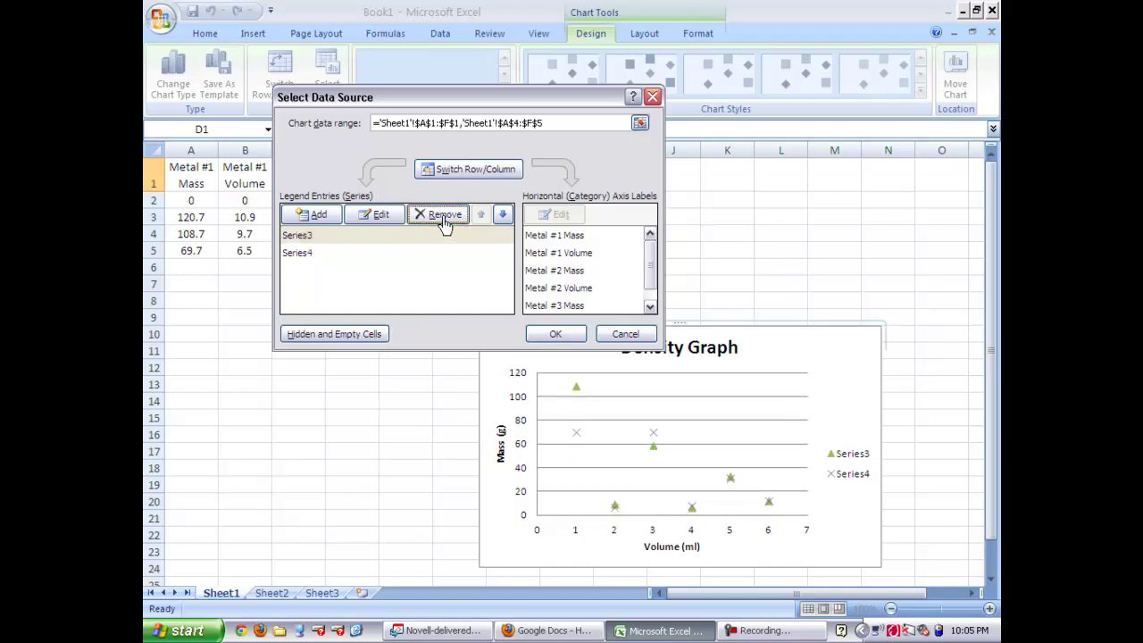
pyautogui.click(444, 221)
pyautogui.click(444, 221)
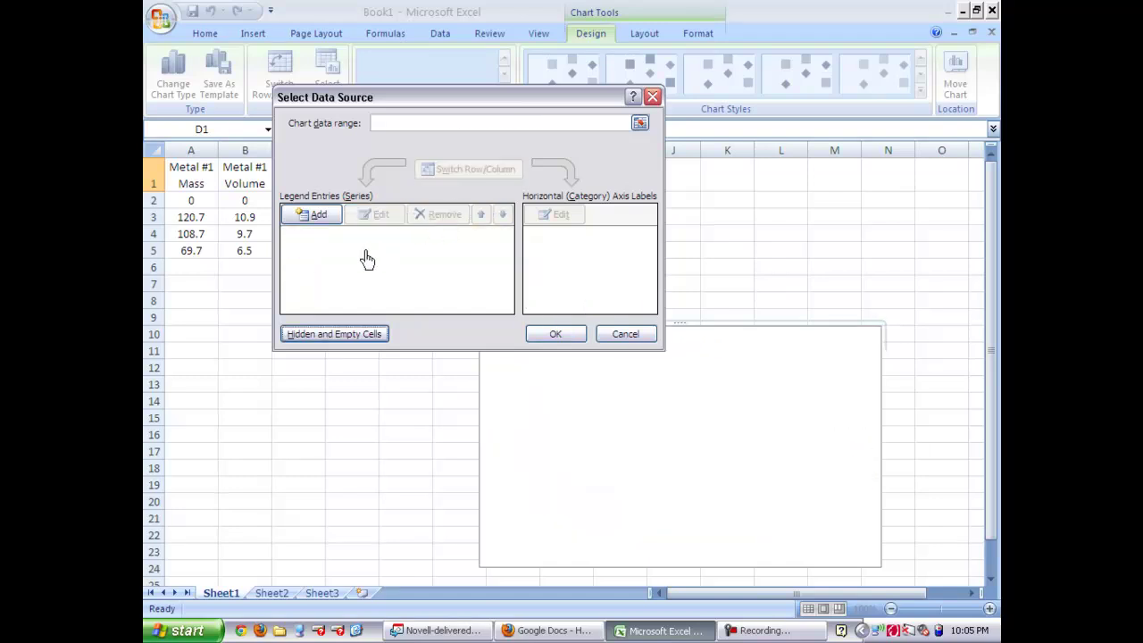
pyautogui.click(313, 216)
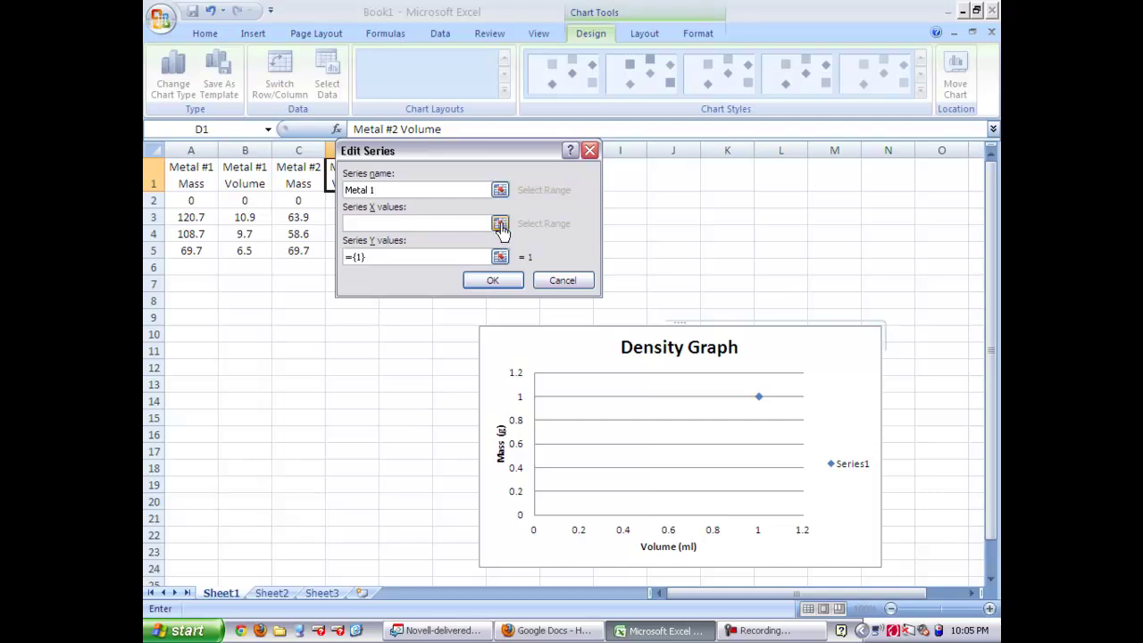
# Create series Metal 1 with X values B2:B5 and Y values A2:A5.
pyautogui.click(500, 224)
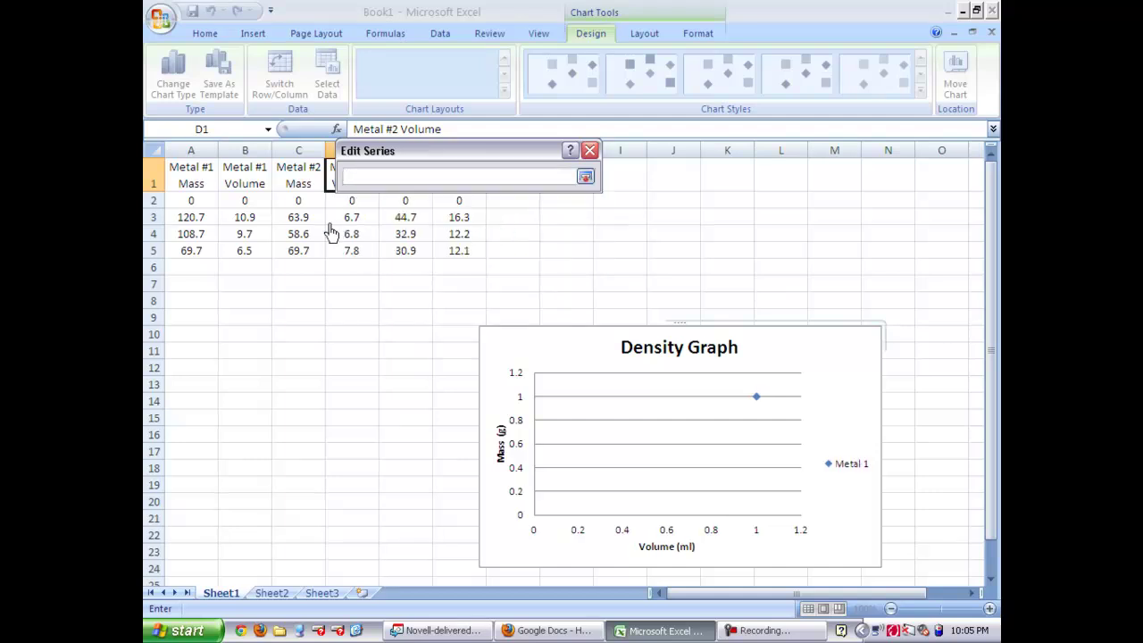
pyautogui.moveTo(245, 203); pyautogui.dragTo(243, 257)
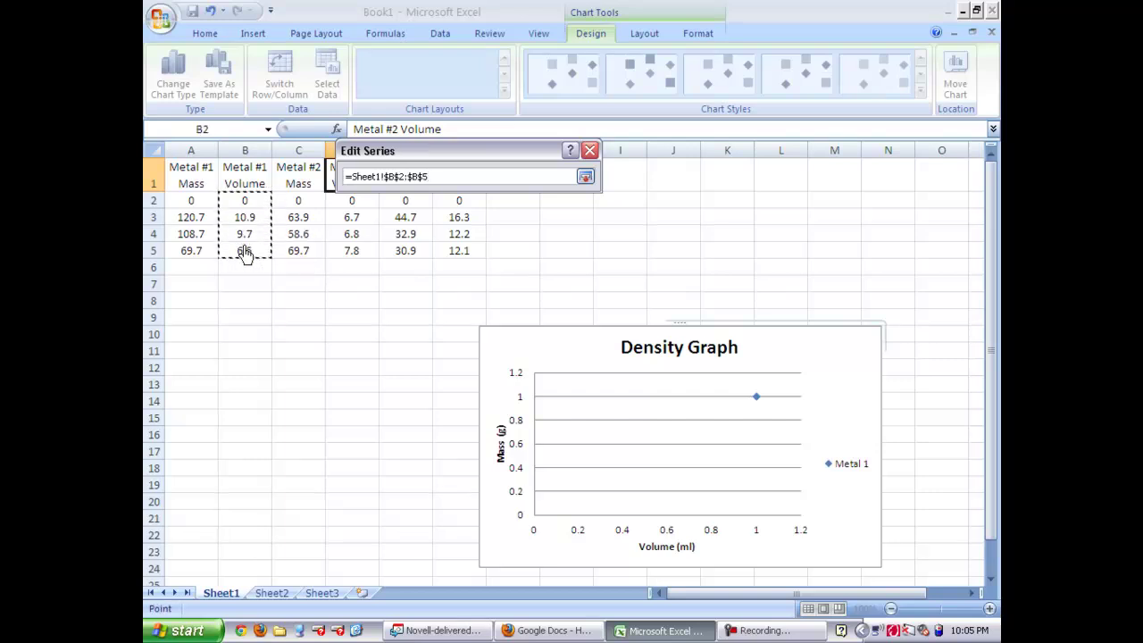
pyautogui.click(585, 177)
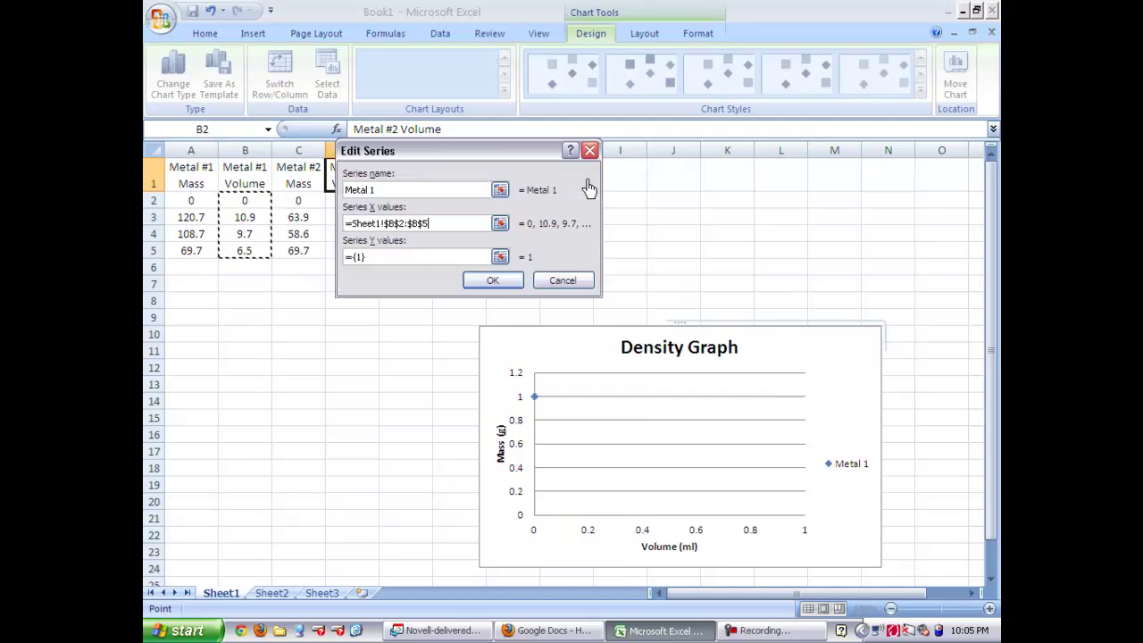
pyautogui.click(502, 258)
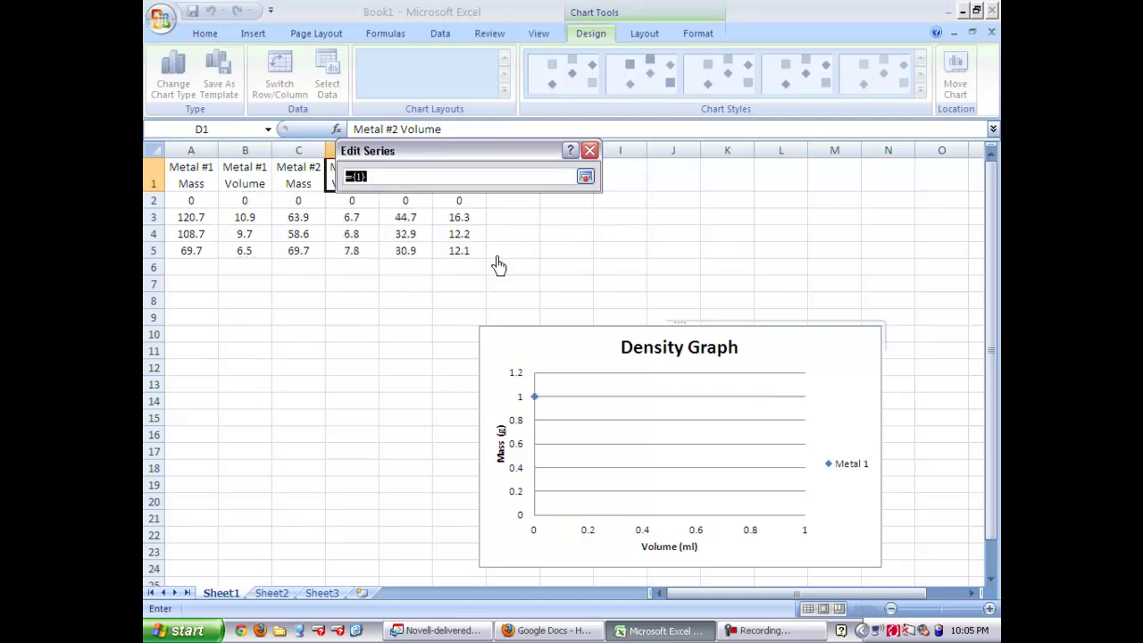
pyautogui.press('BackSpace')
pyautogui.moveTo(195, 201); pyautogui.dragTo(194, 253)
pyautogui.click(586, 177)
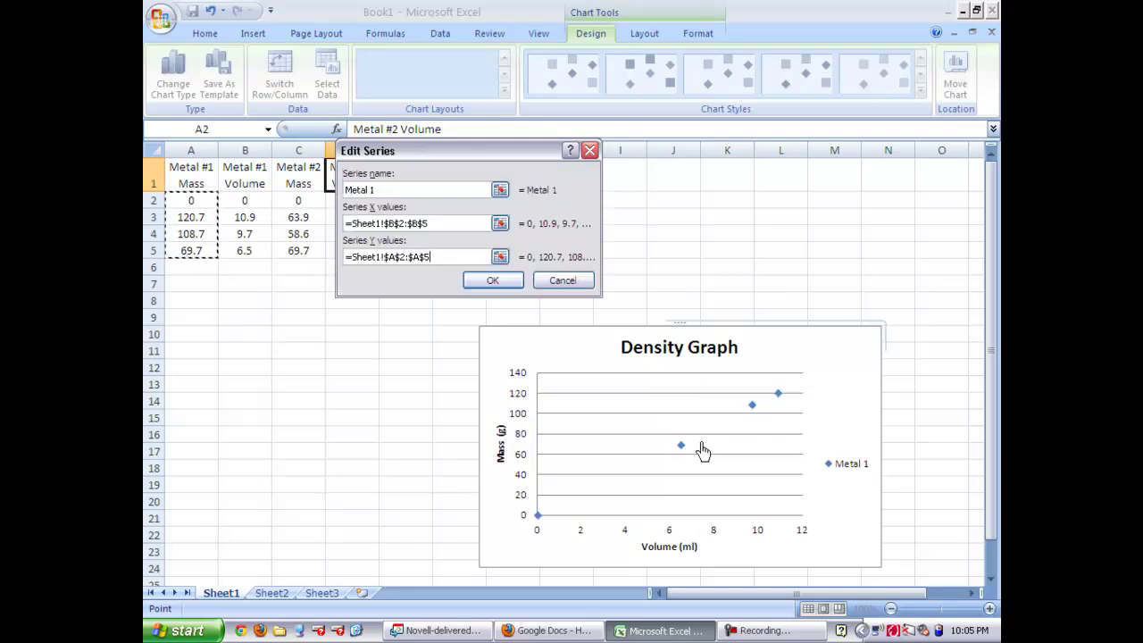
pyautogui.click(493, 282)
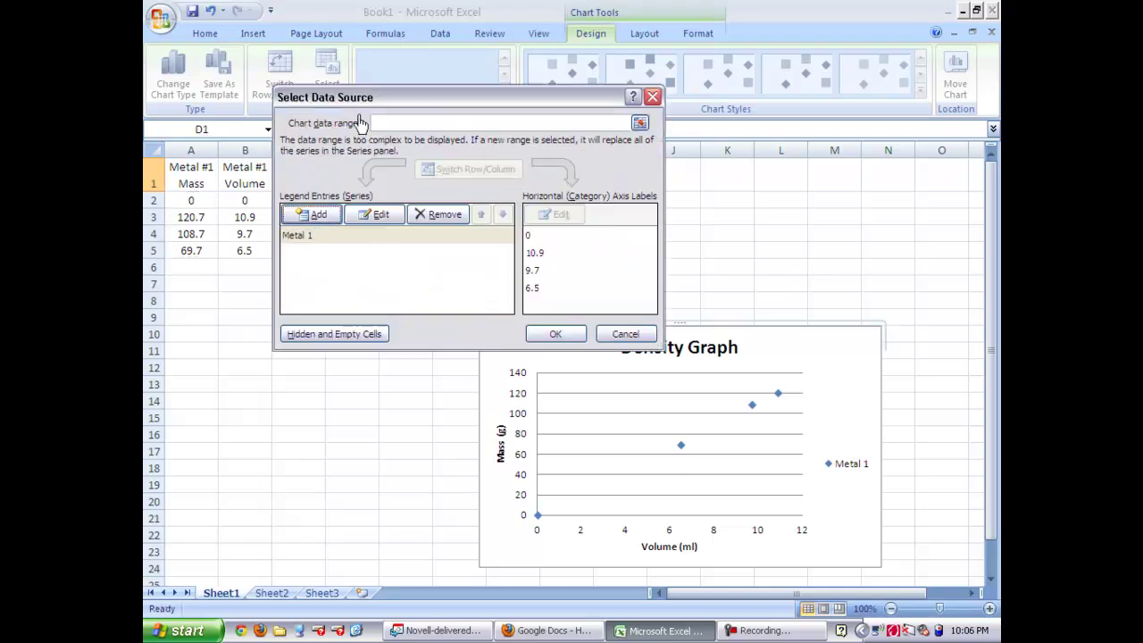
# Define series Metal 2 with X values D2:D5 and Y values C2:C5.
pyautogui.moveTo(372, 103); pyautogui.dragTo(656, 40)
pyautogui.click(587, 152)
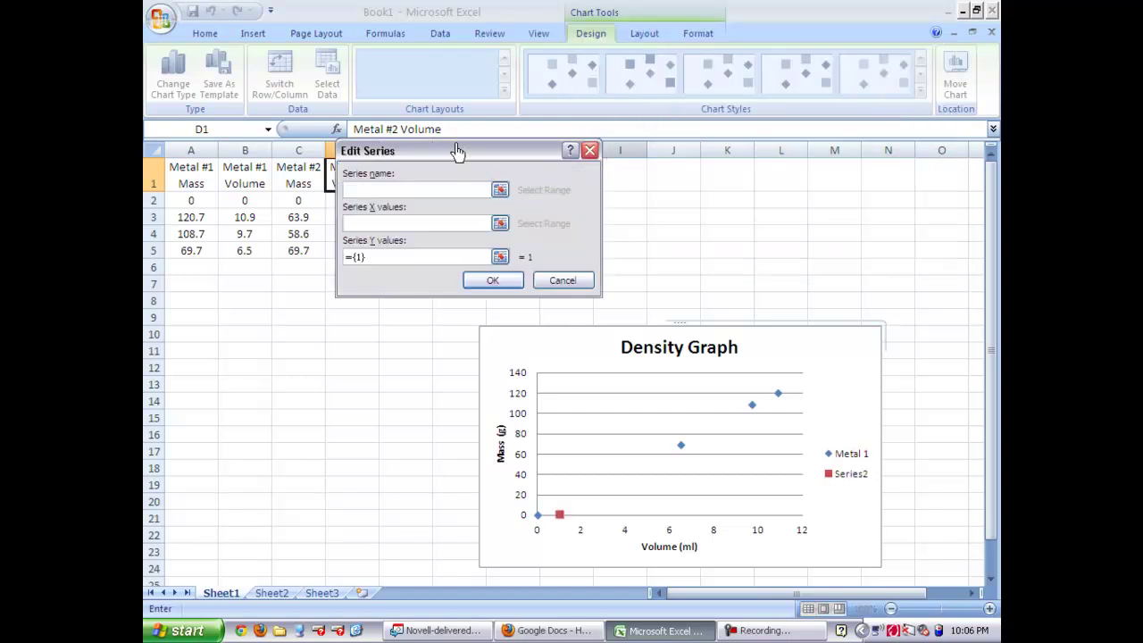
pyautogui.moveTo(459, 153); pyautogui.dragTo(634, 81)
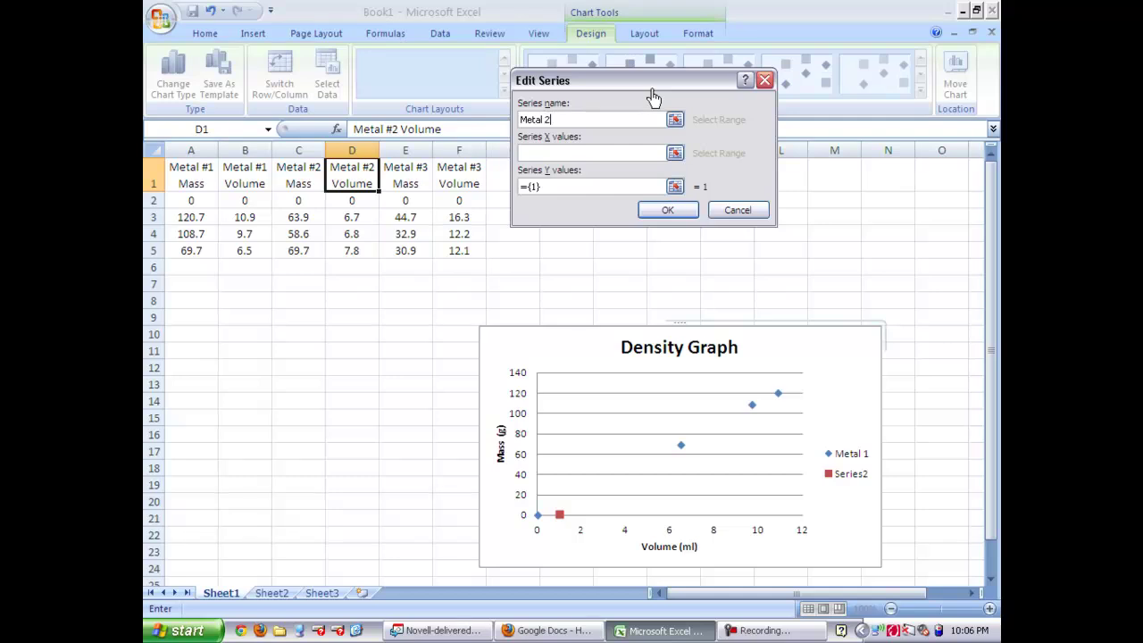
pyautogui.click(675, 153)
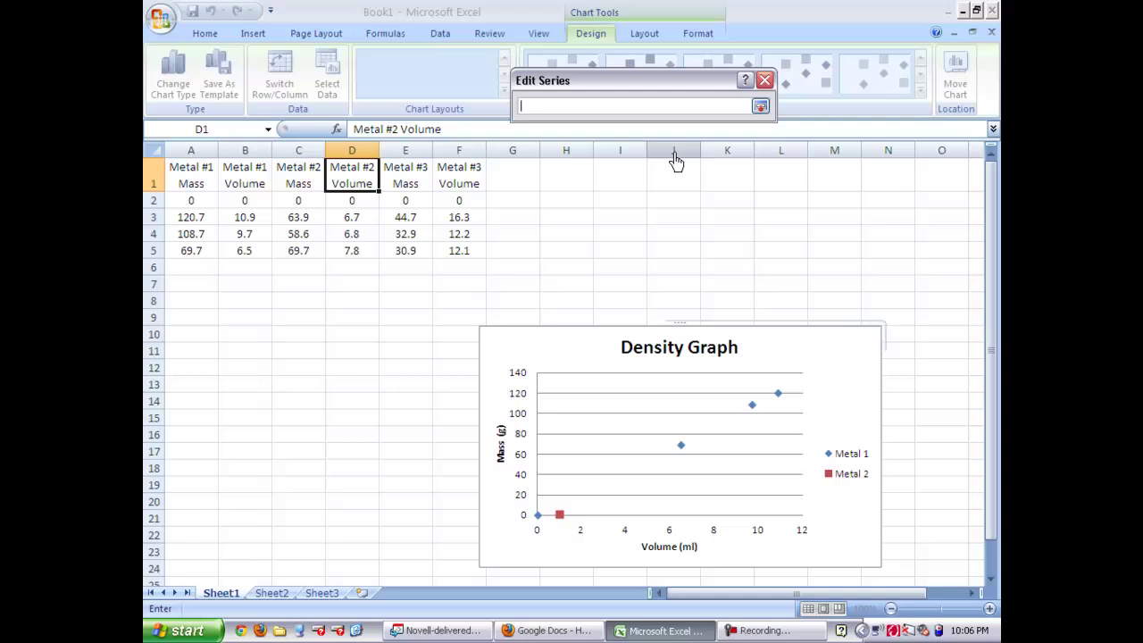
pyautogui.click(359, 205)
pyautogui.moveTo(362, 217); pyautogui.dragTo(361, 258)
pyautogui.click(760, 106)
pyautogui.press('Tab')
pyautogui.click(675, 187)
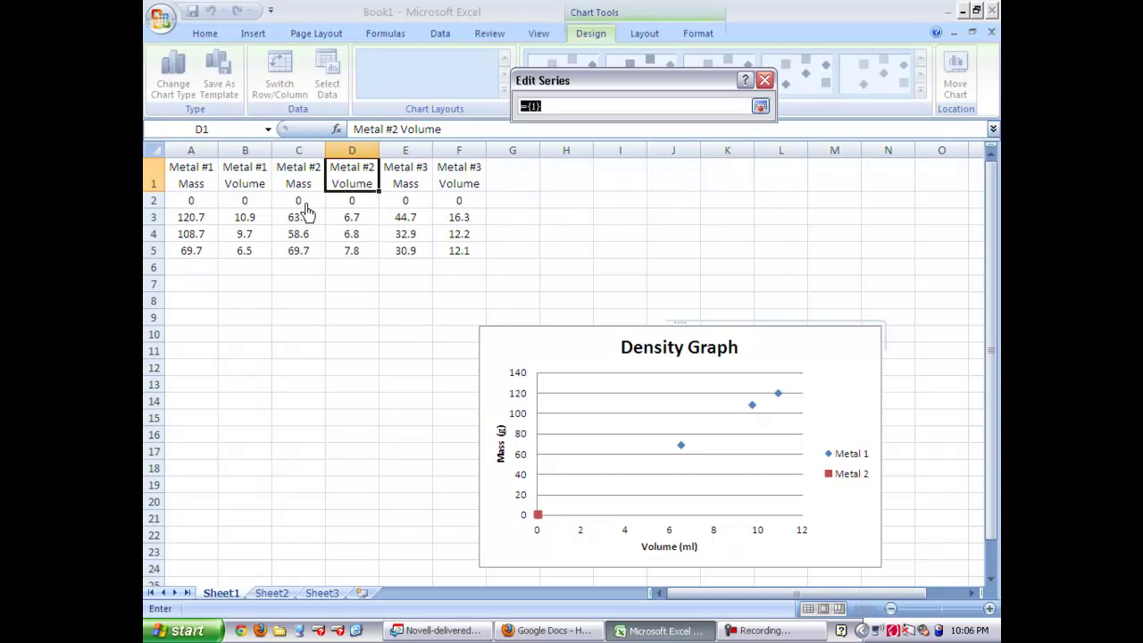
pyautogui.moveTo(304, 205); pyautogui.dragTo(306, 256)
pyautogui.click(760, 107)
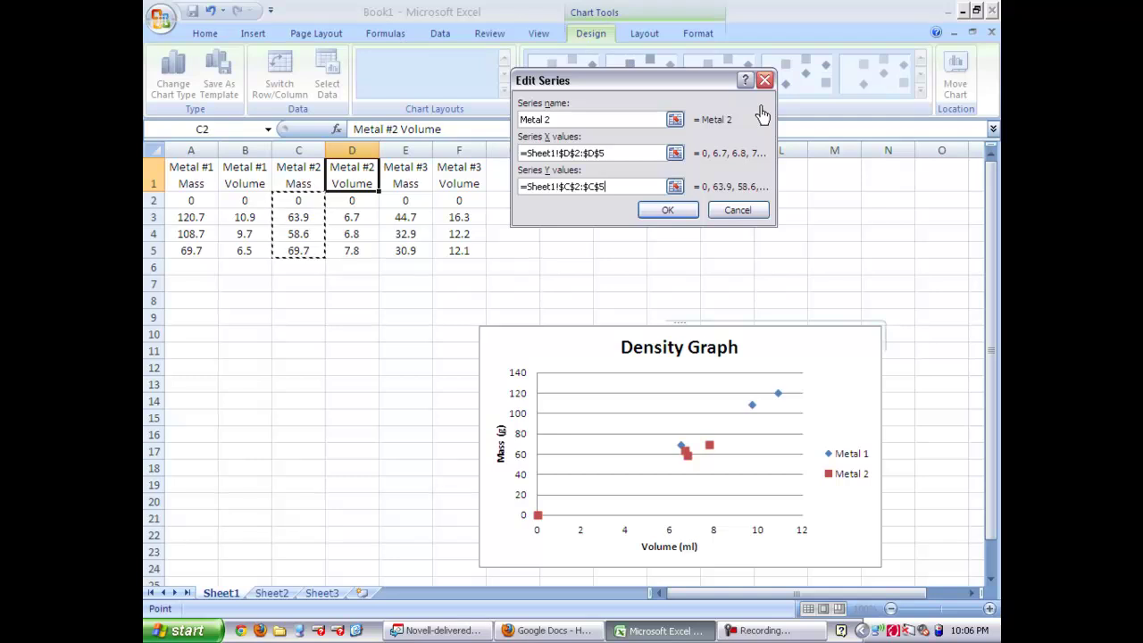
# Confirm Metal 2 and start series Metal 3 with X values F2:F5.
pyautogui.click(668, 217)
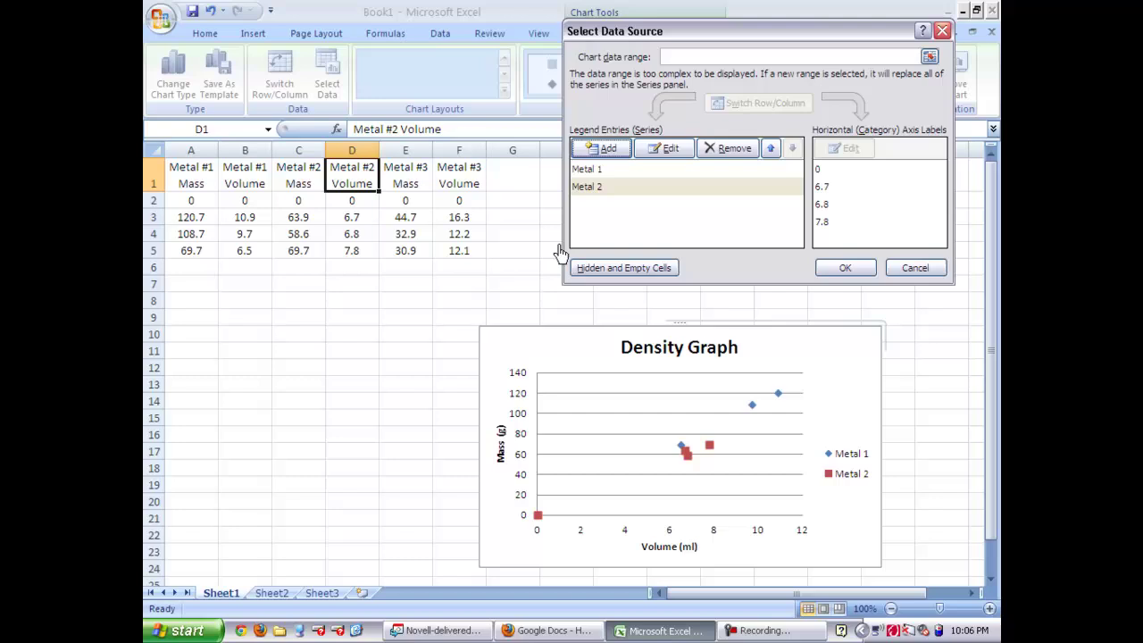
pyautogui.click(595, 158)
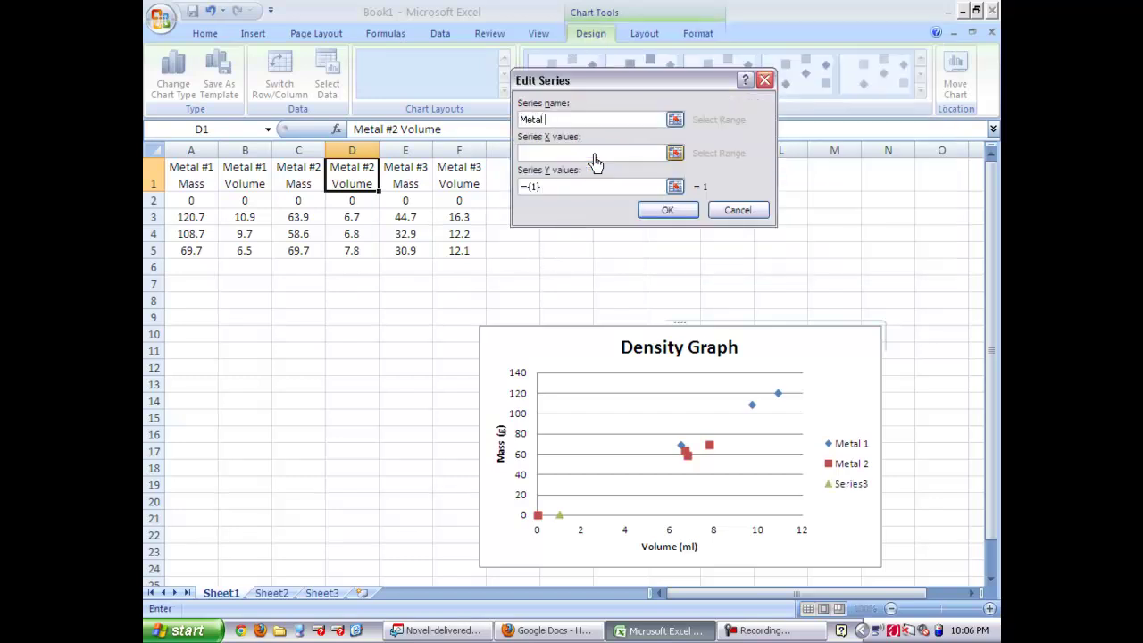
pyautogui.write('Metal 3')
pyautogui.click(675, 152)
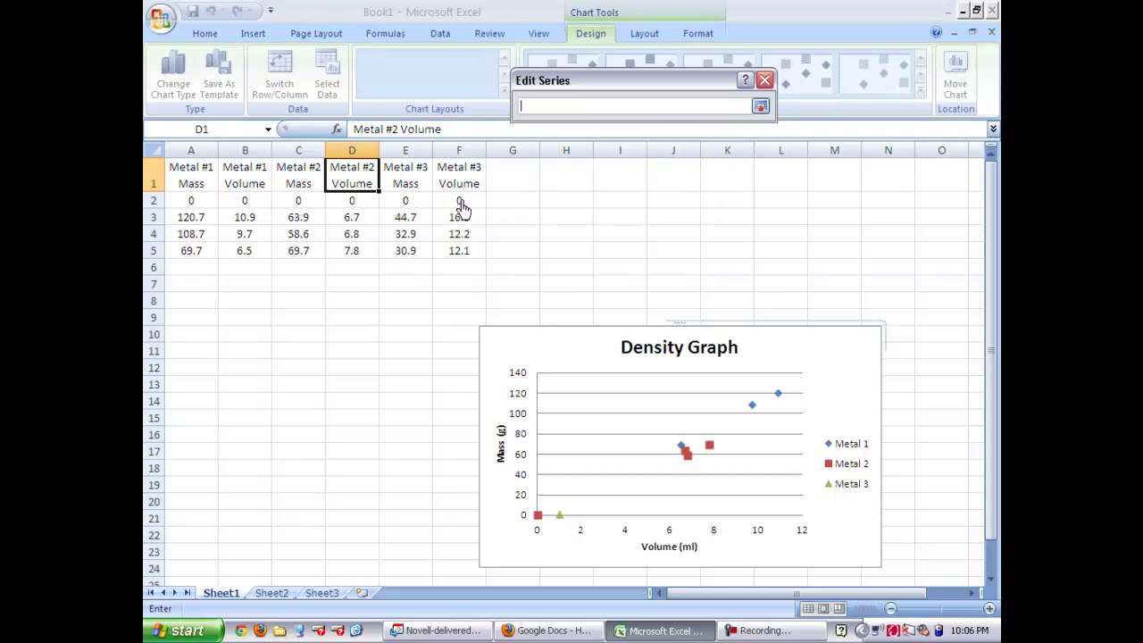
pyautogui.moveTo(461, 204); pyautogui.dragTo(465, 257)
pyautogui.click(760, 107)
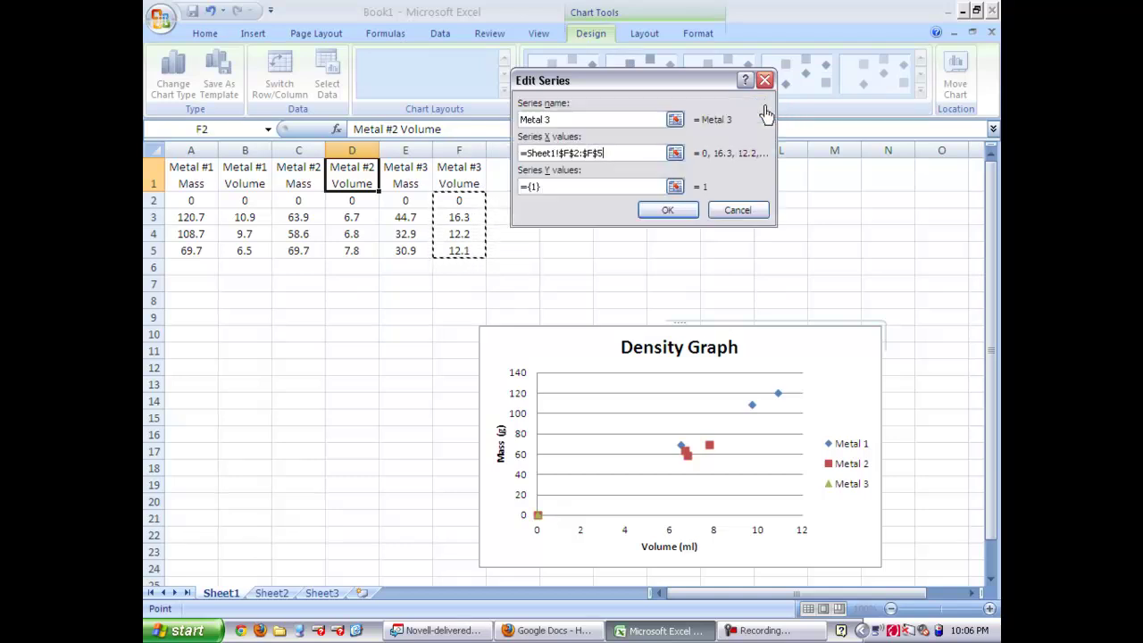
# Give Metal 3 Y values E2:E5, apply the series, and move the chart beside the table.
pyautogui.click(568, 189)
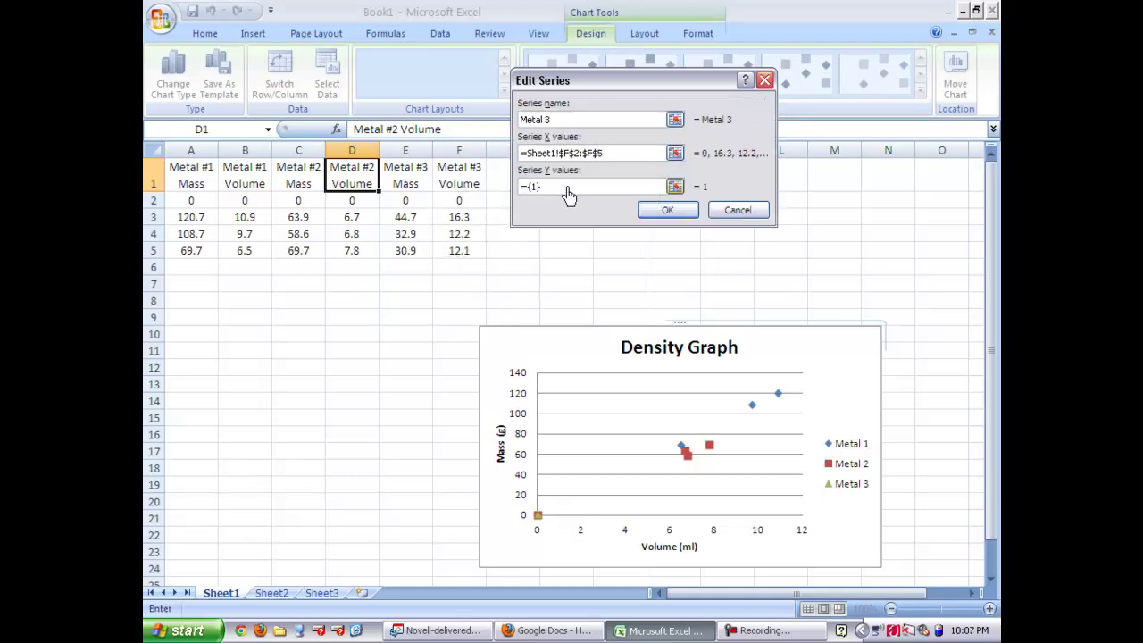
pyautogui.click(675, 187)
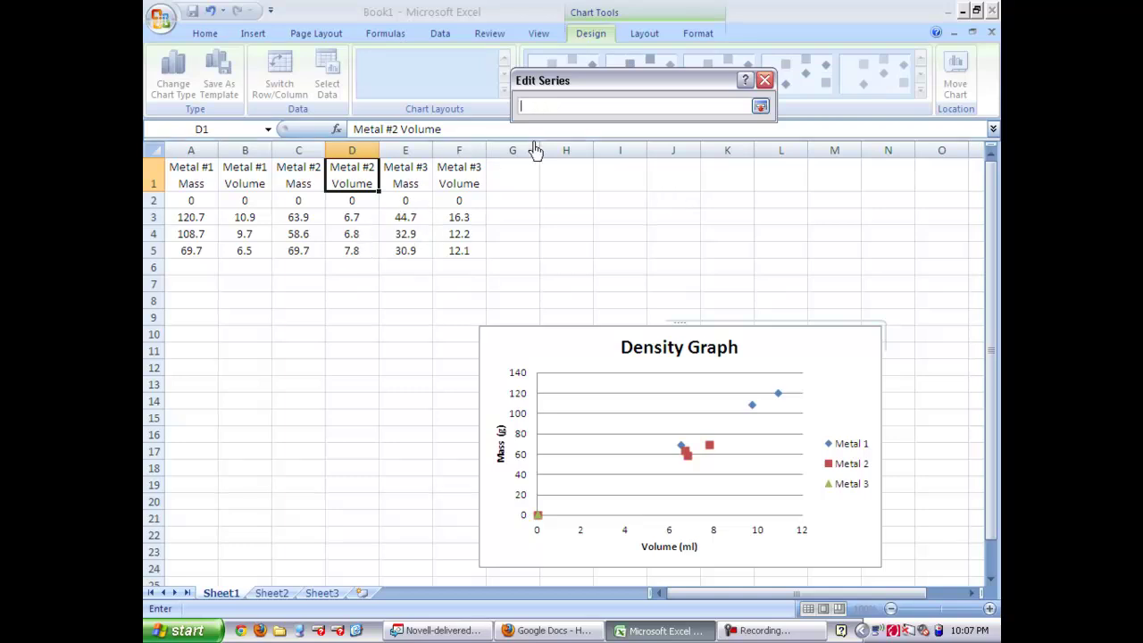
pyautogui.moveTo(415, 202); pyautogui.dragTo(416, 253)
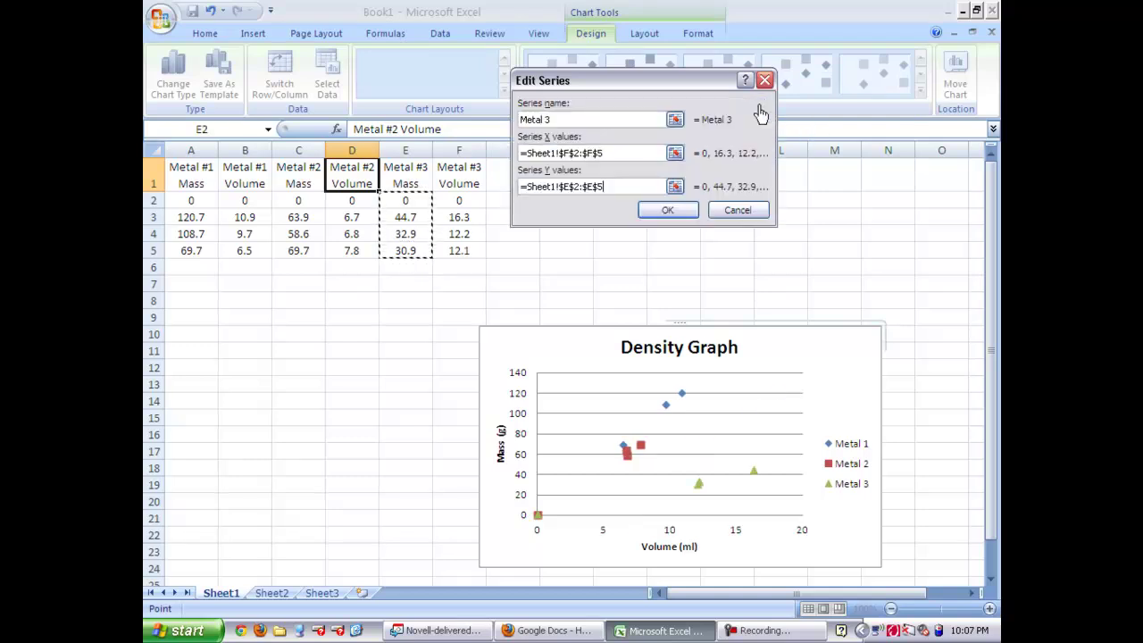
pyautogui.click(671, 211)
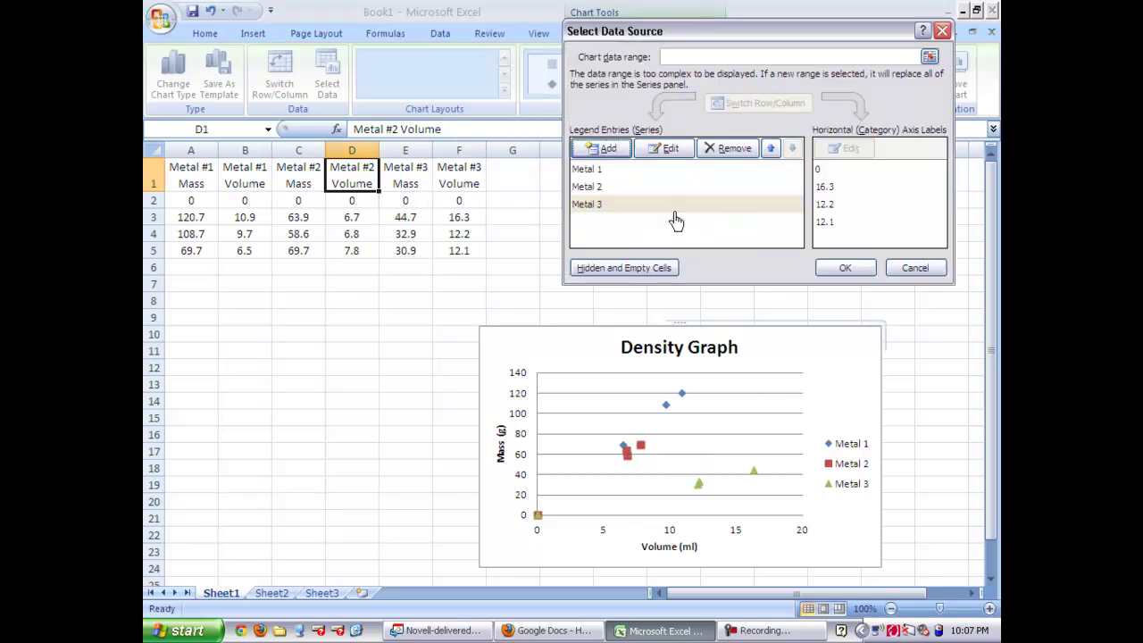
pyautogui.click(846, 270)
pyautogui.moveTo(755, 349); pyautogui.dragTo(782, 206)
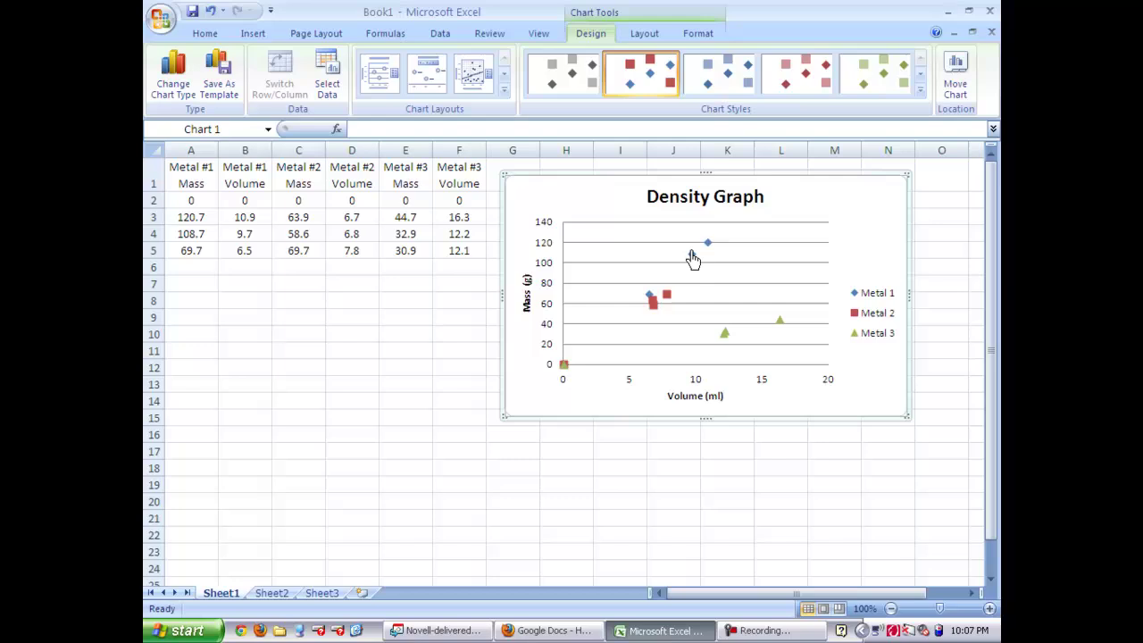
# Switch the Metal 1 markers to the built-in type at size 3.
pyautogui.click(693, 259)
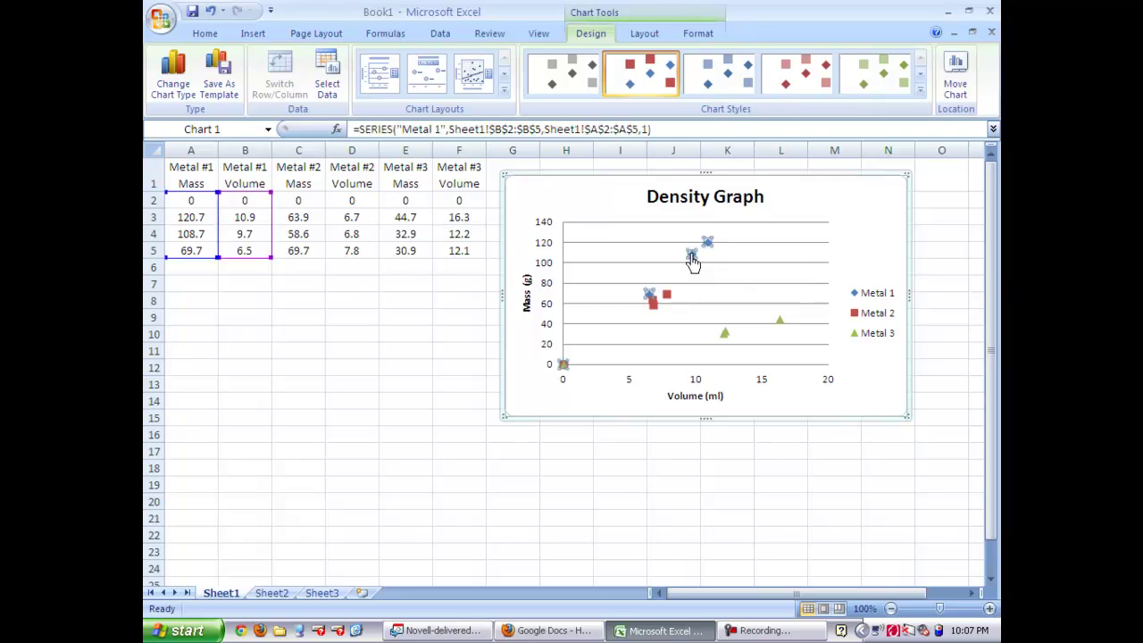
pyautogui.rightClick(693, 258)
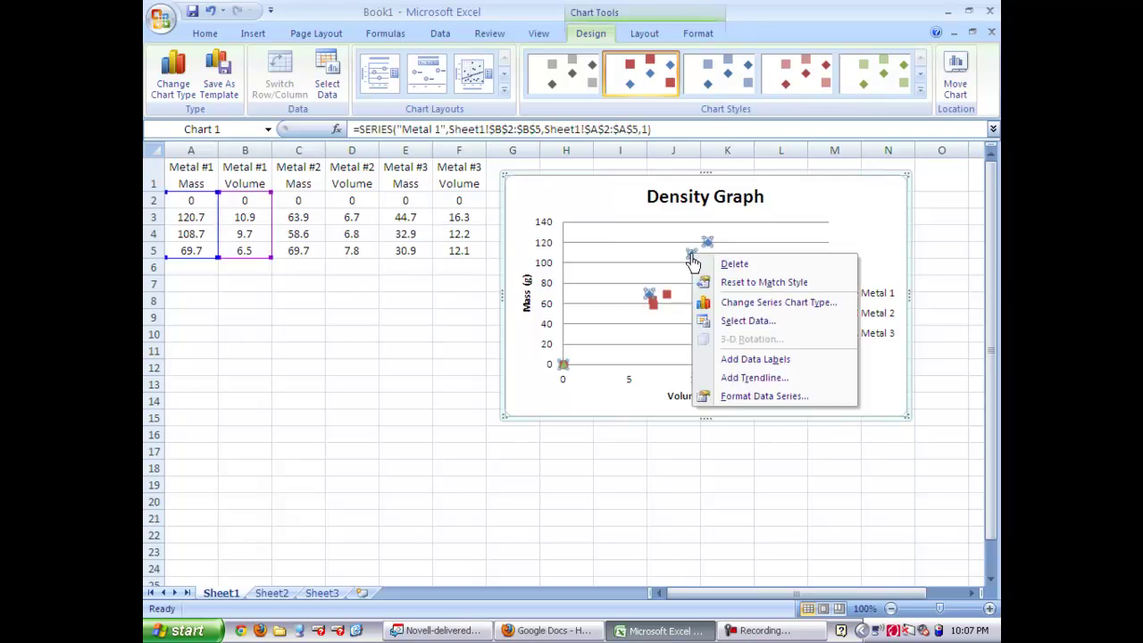
pyautogui.click(744, 400)
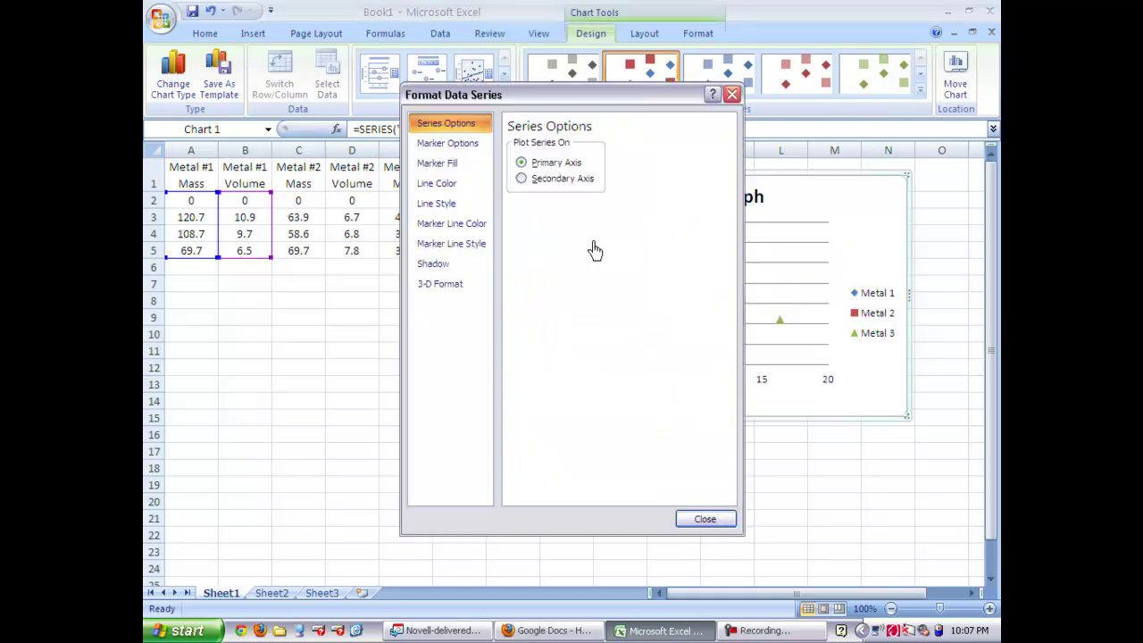
pyautogui.click(457, 145)
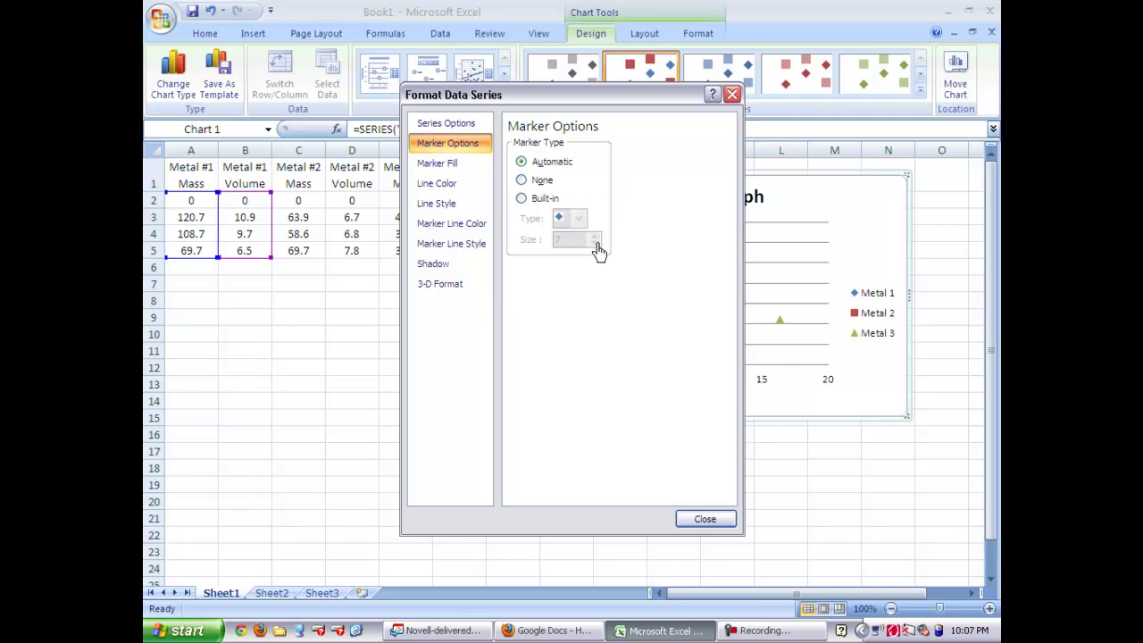
pyautogui.click(522, 199)
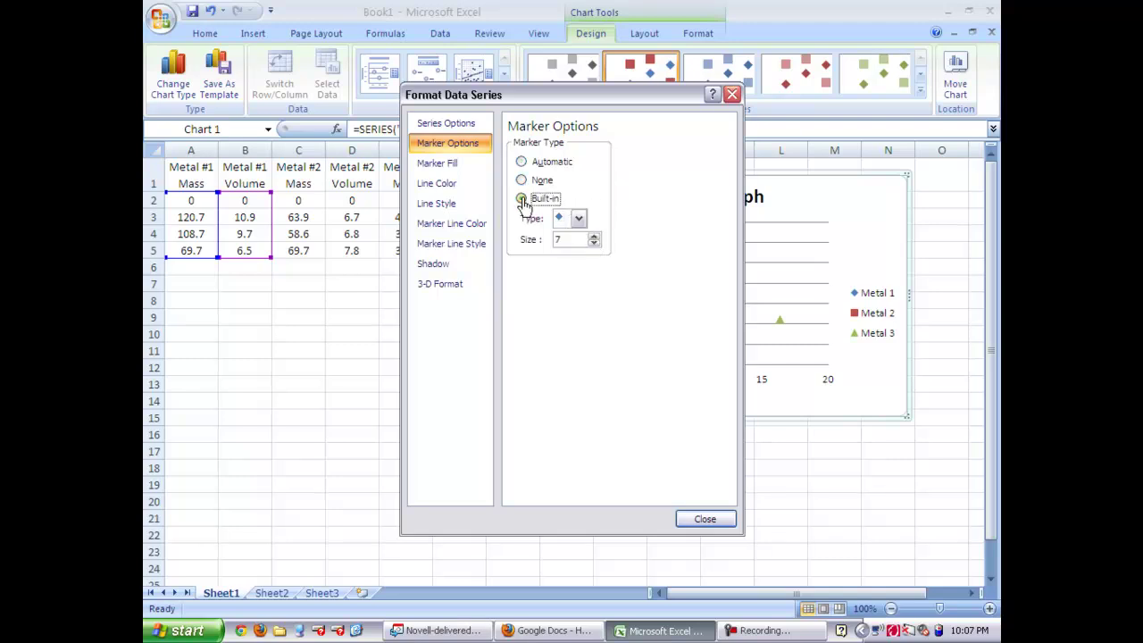
pyautogui.click(593, 244)
pyautogui.click(593, 243)
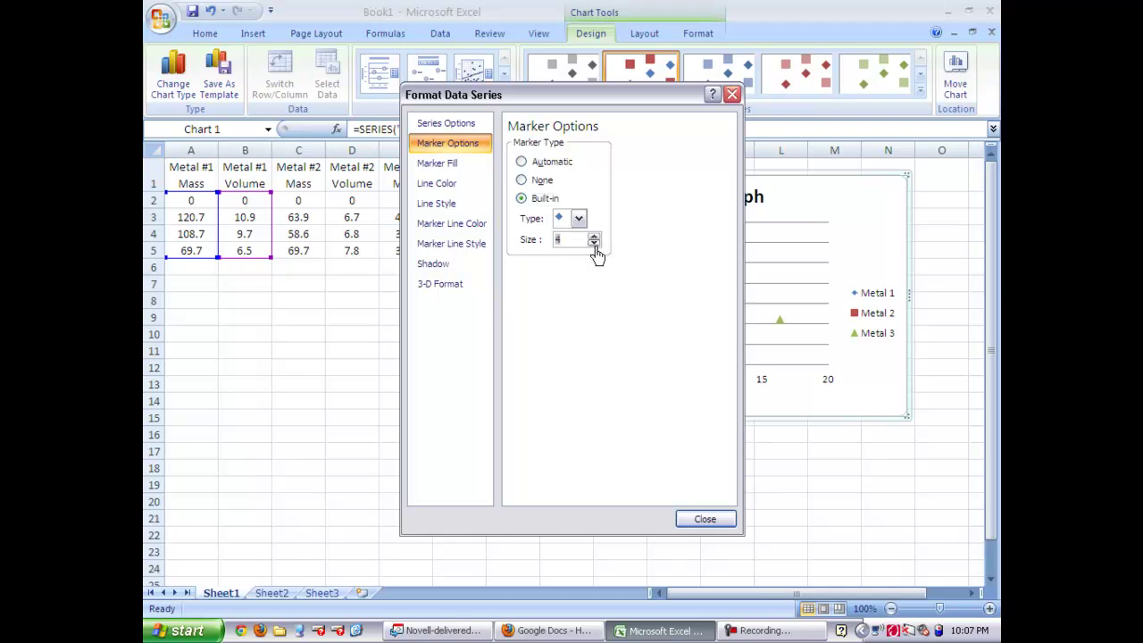
pyautogui.moveTo(596, 100); pyautogui.dragTo(479, 108)
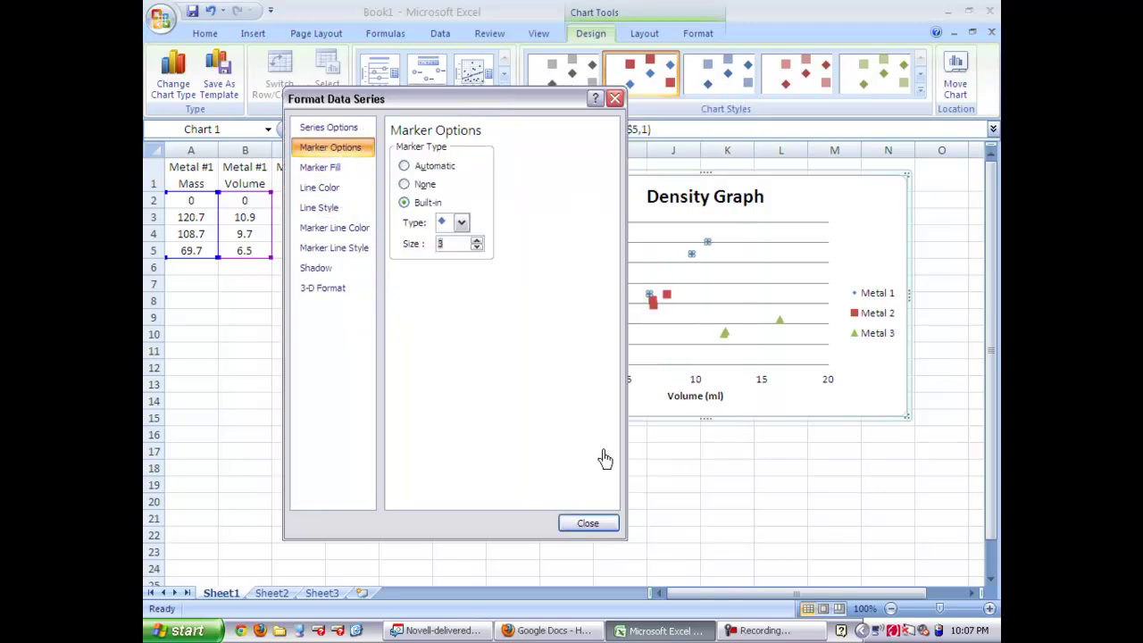
pyautogui.click(588, 523)
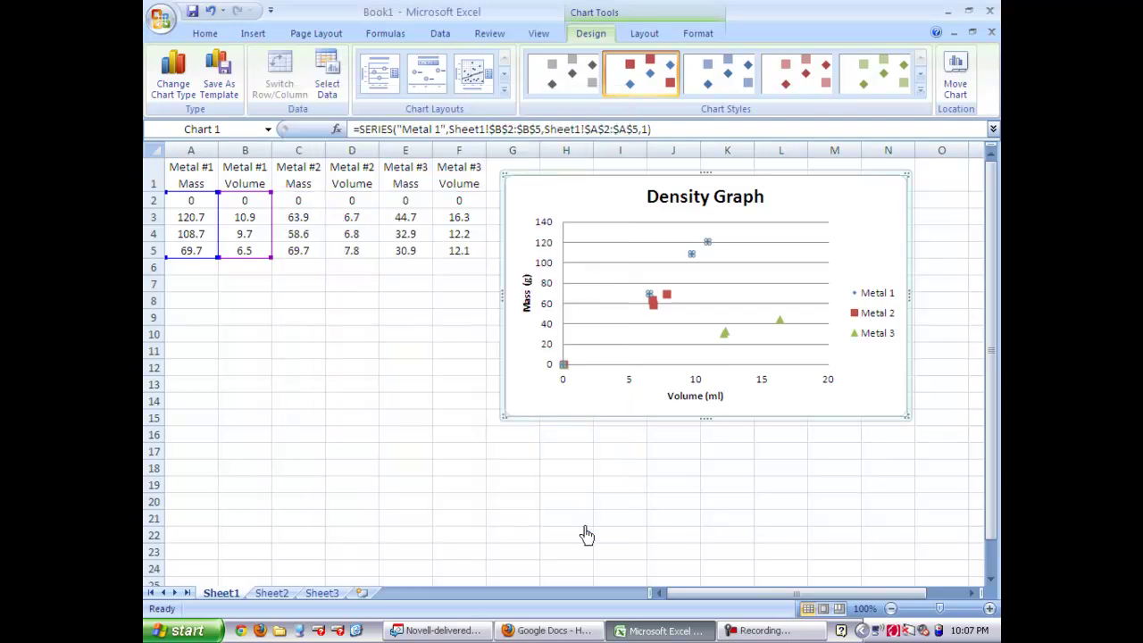
# Change the Metal 2 markers to a smaller built-in marker.
pyautogui.click(654, 307)
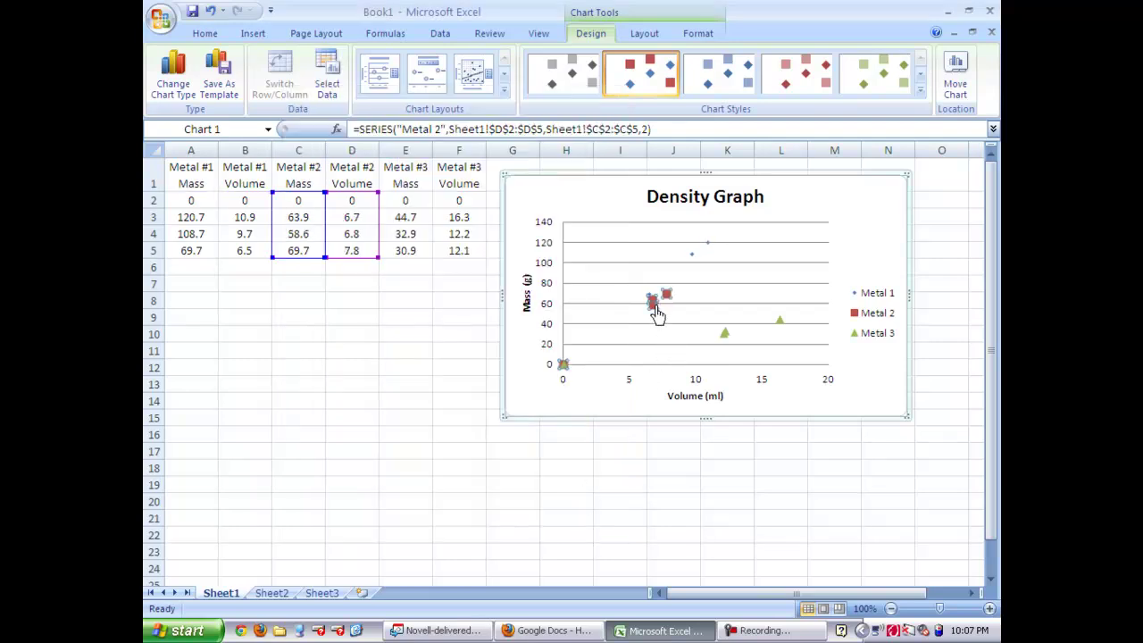
pyautogui.rightClick(657, 316)
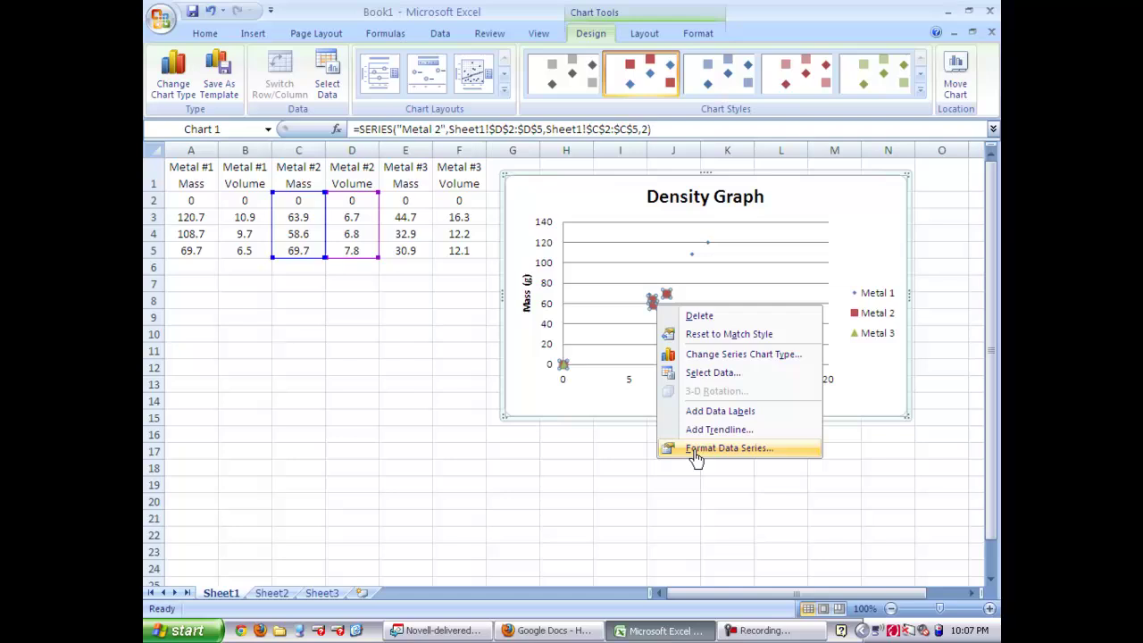
pyautogui.click(695, 452)
pyautogui.click(342, 150)
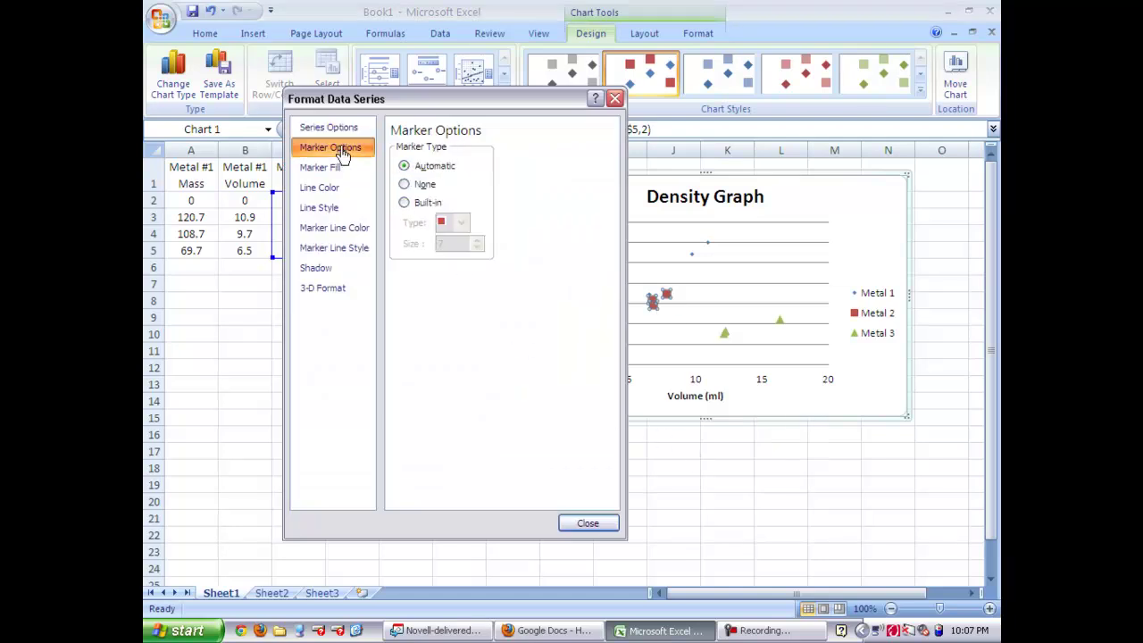
pyautogui.click(406, 203)
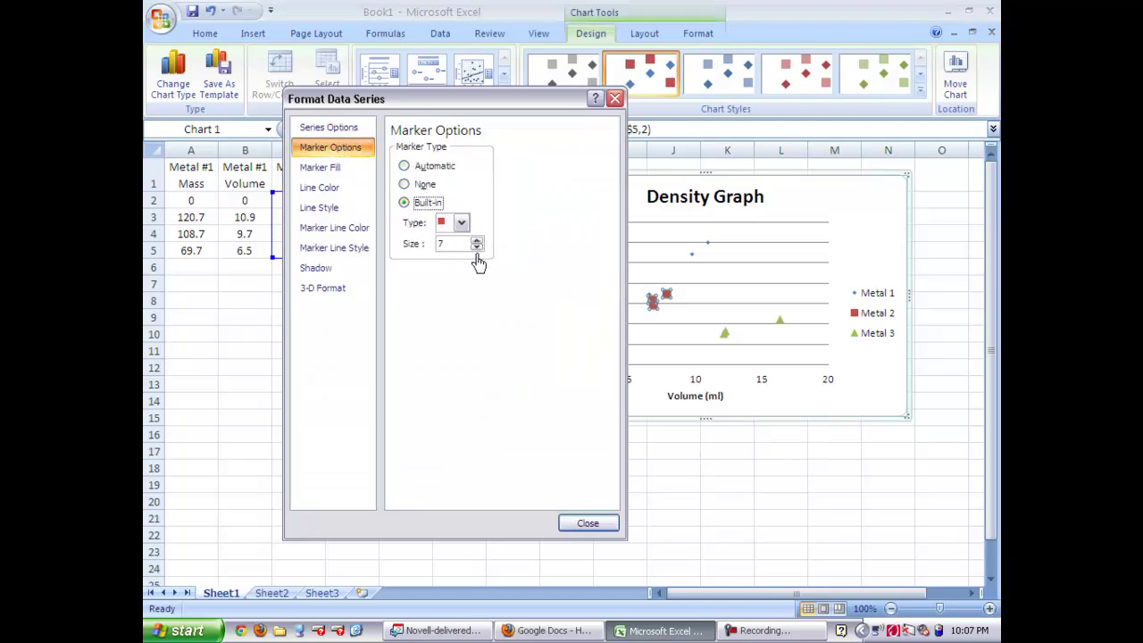
pyautogui.click(477, 249)
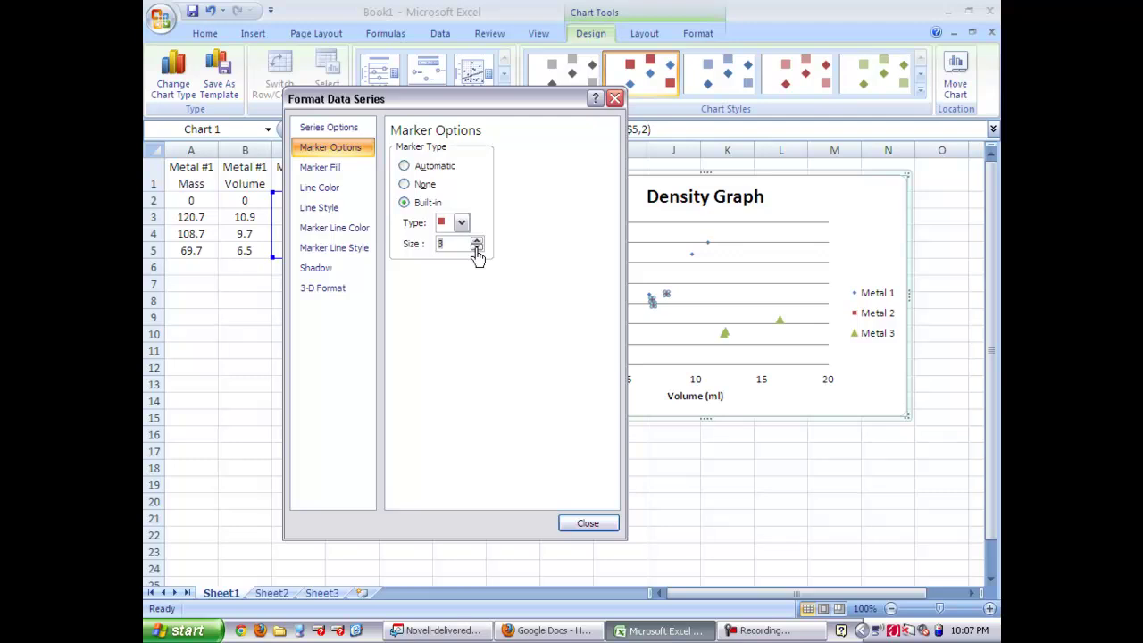
pyautogui.click(591, 523)
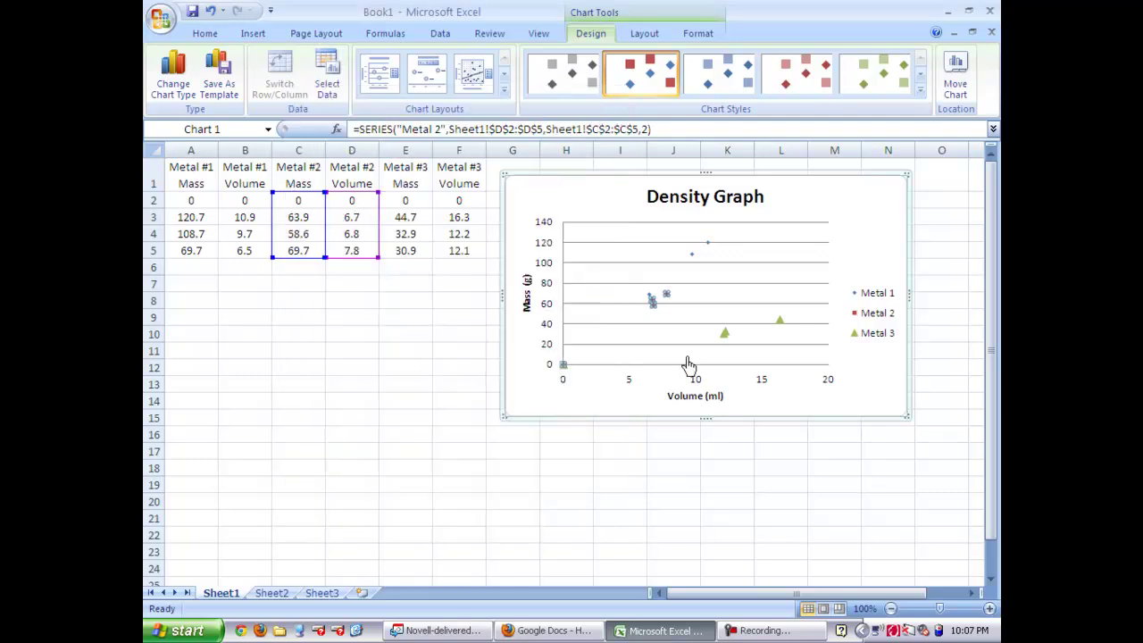
# Change the Metal 3 markers to built-in triangles at size 3.
pyautogui.click(724, 335)
pyautogui.rightClick(727, 340)
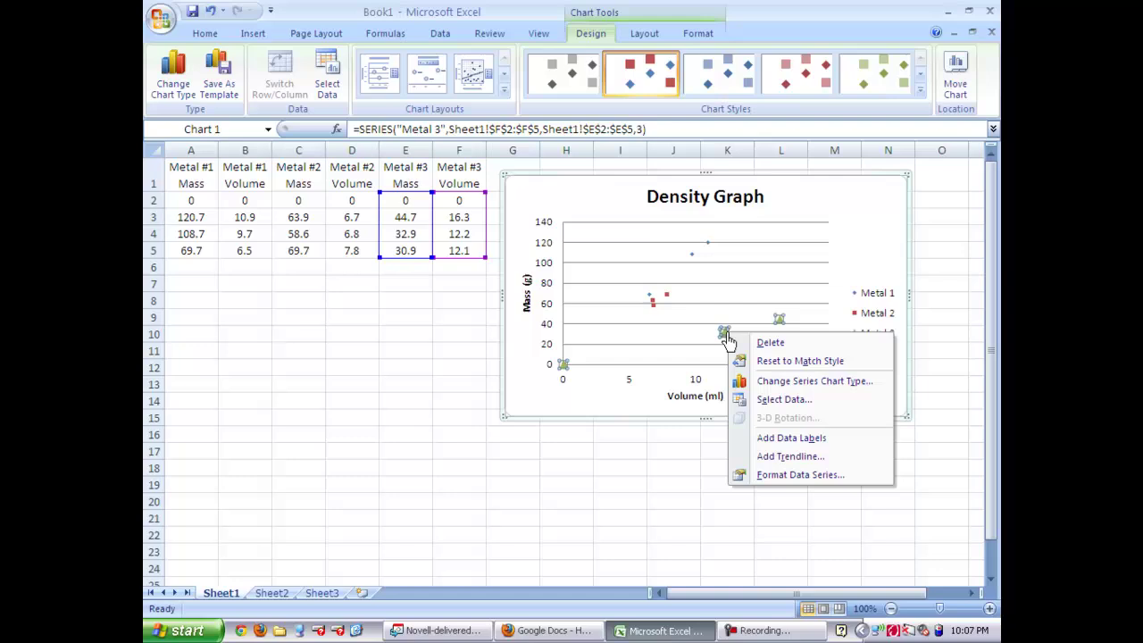
pyautogui.click(773, 476)
pyautogui.click(321, 148)
pyautogui.click(403, 202)
pyautogui.click(477, 247)
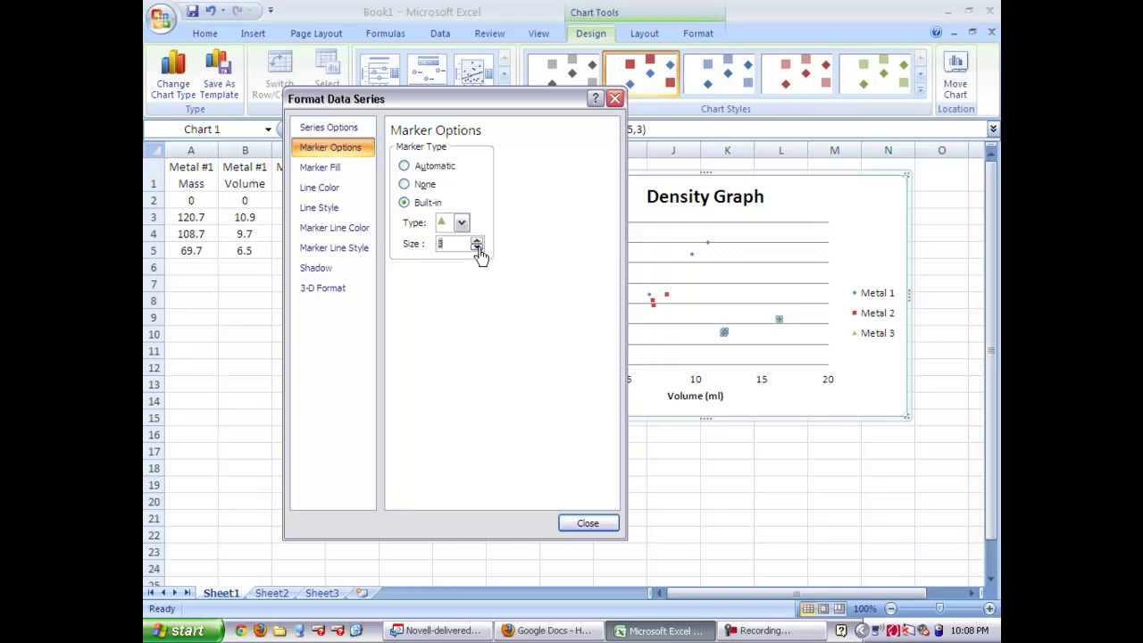
pyautogui.click(587, 522)
pyautogui.click(758, 258)
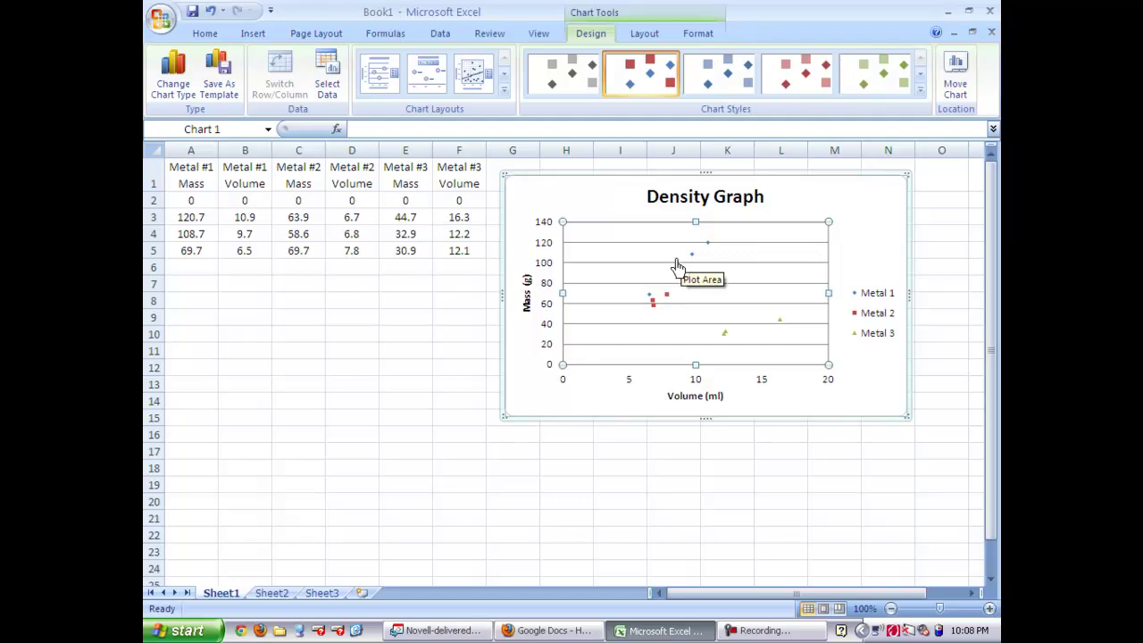
# Add a linear Metal 1 trendline with intercept 0 and its equation displayed.
pyautogui.click(823, 203)
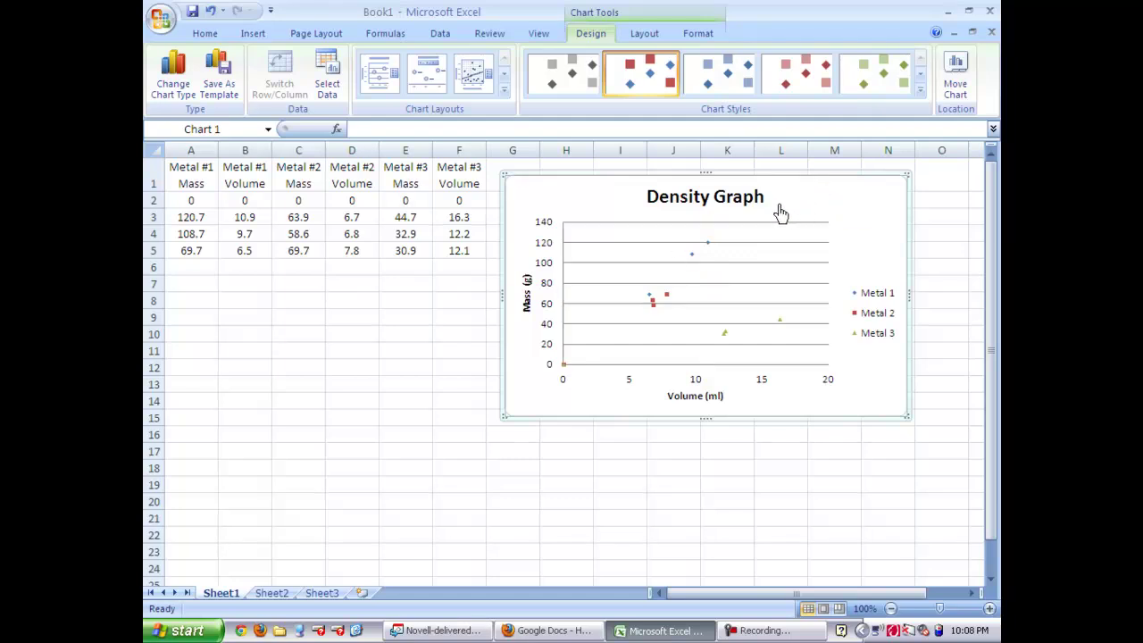
pyautogui.click(693, 261)
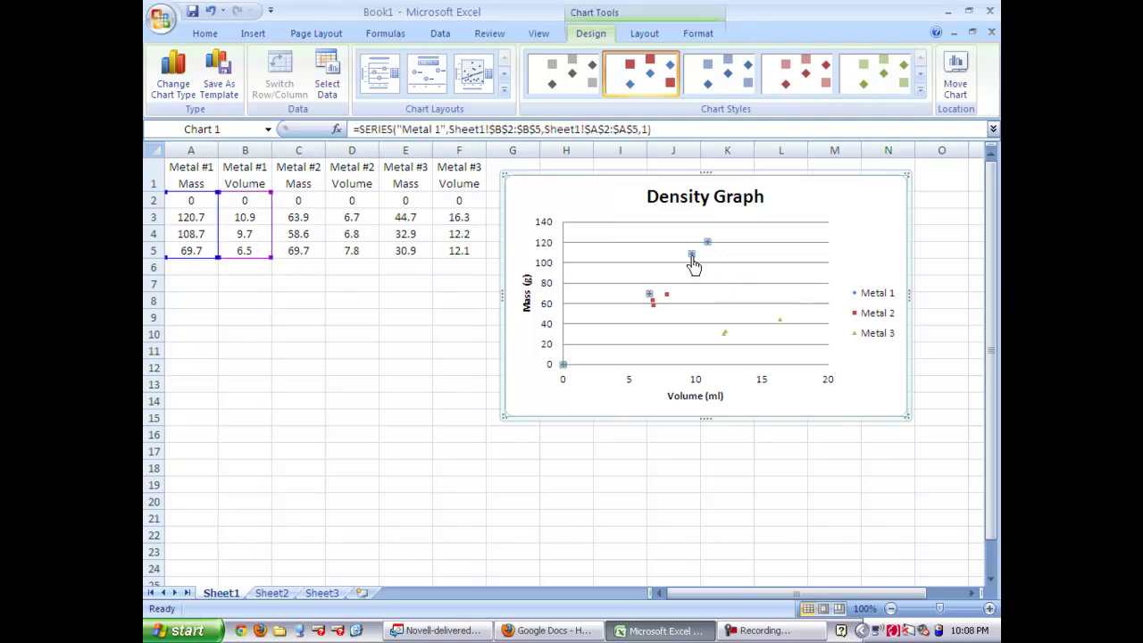
pyautogui.rightClick(693, 265)
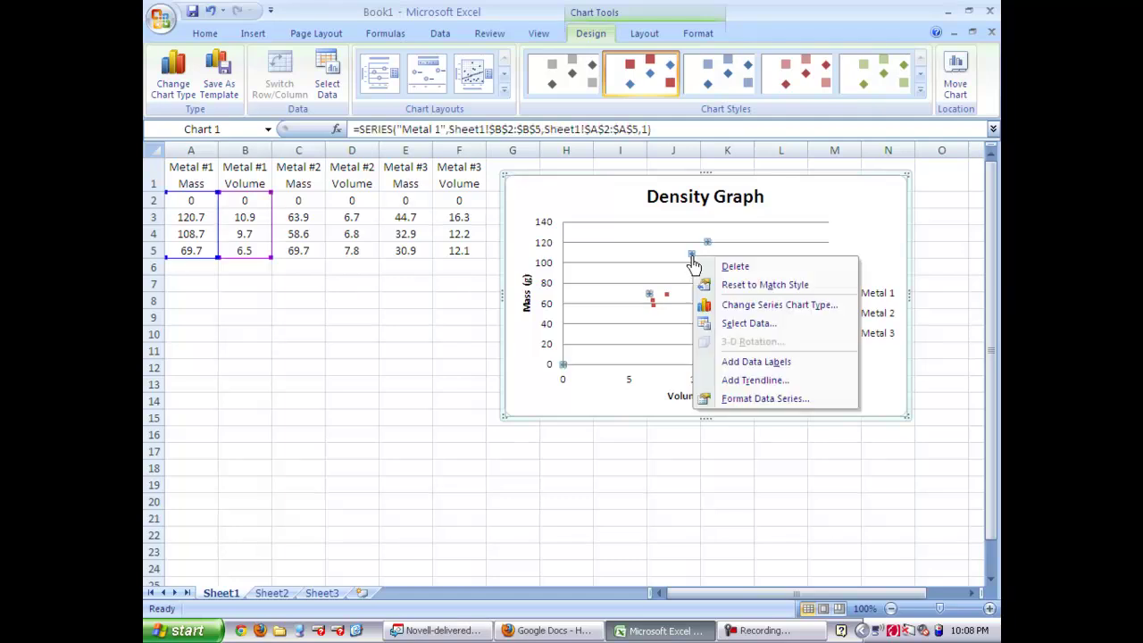
pyautogui.click(724, 382)
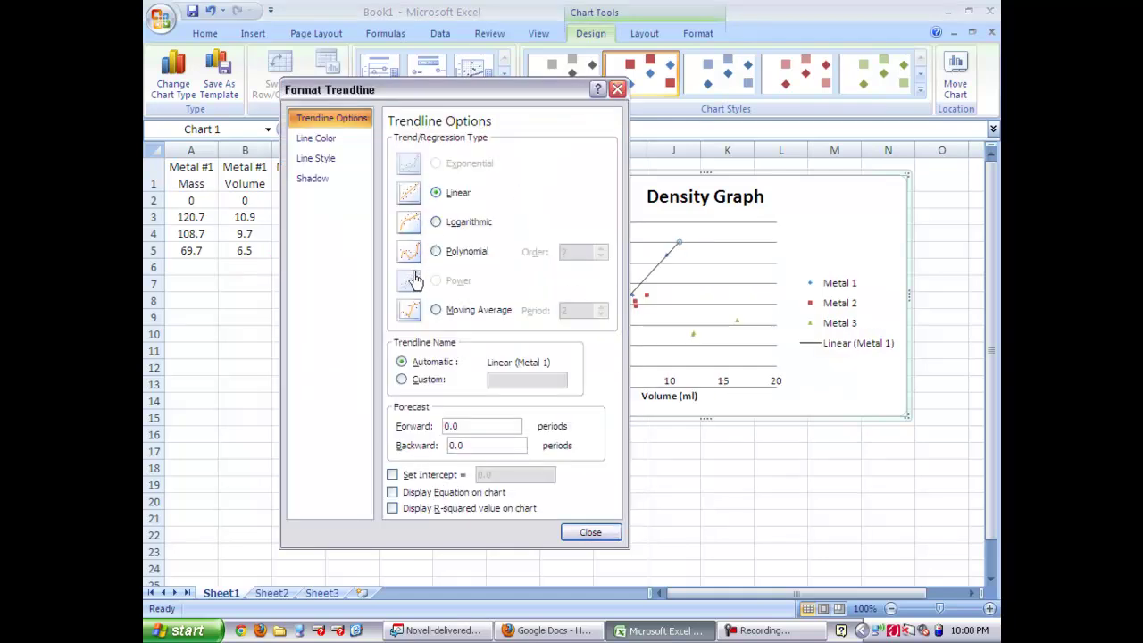
pyautogui.click(392, 475)
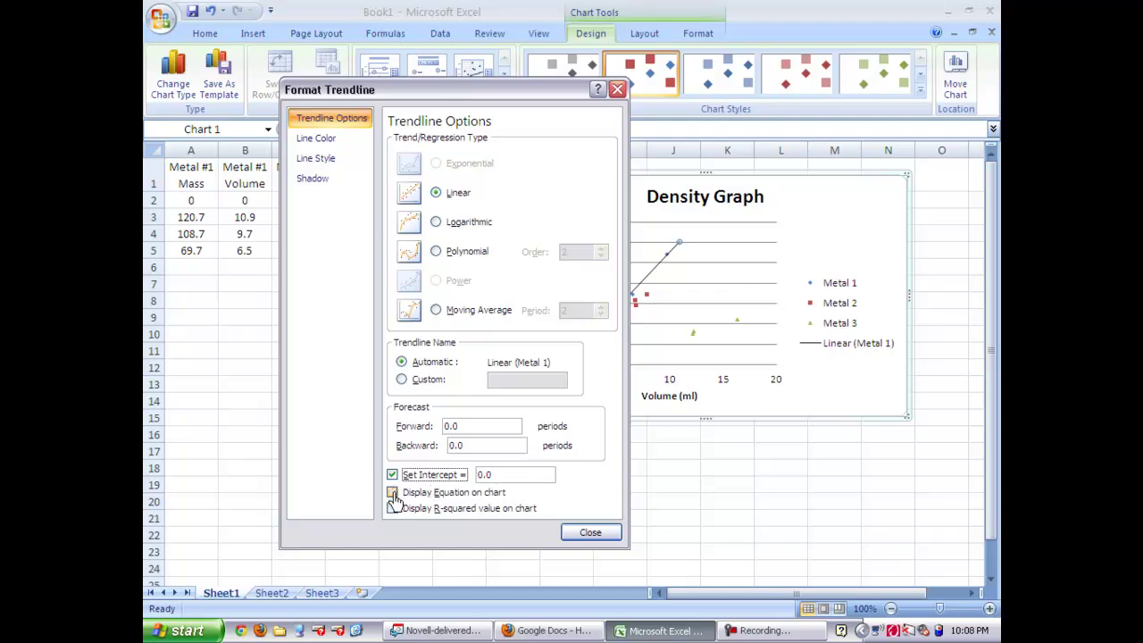
pyautogui.click(393, 496)
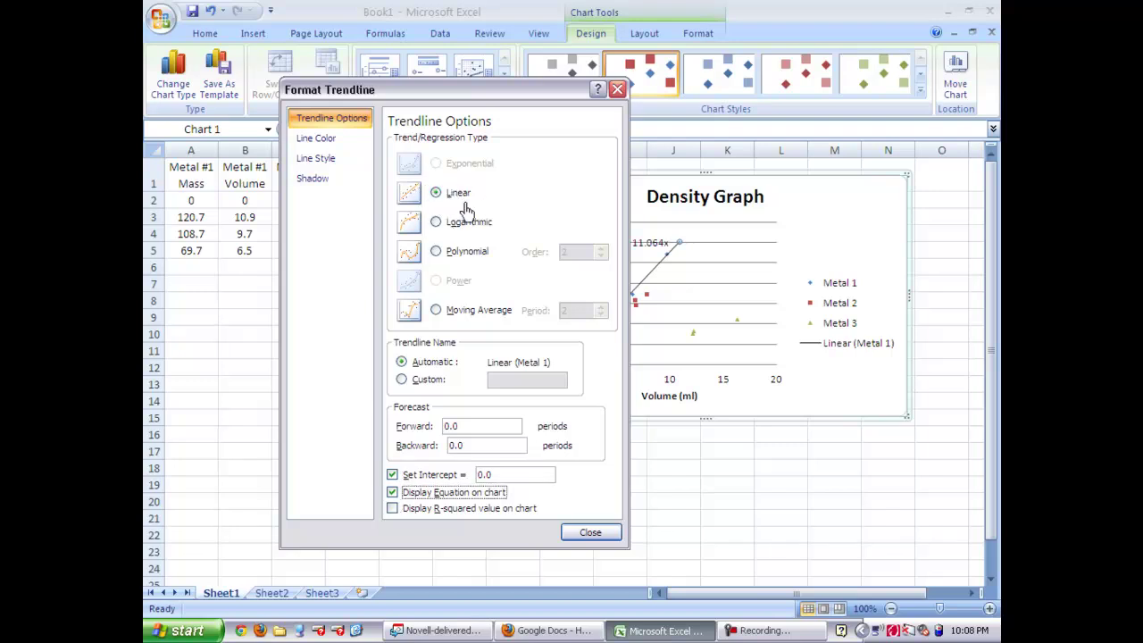
pyautogui.click(590, 533)
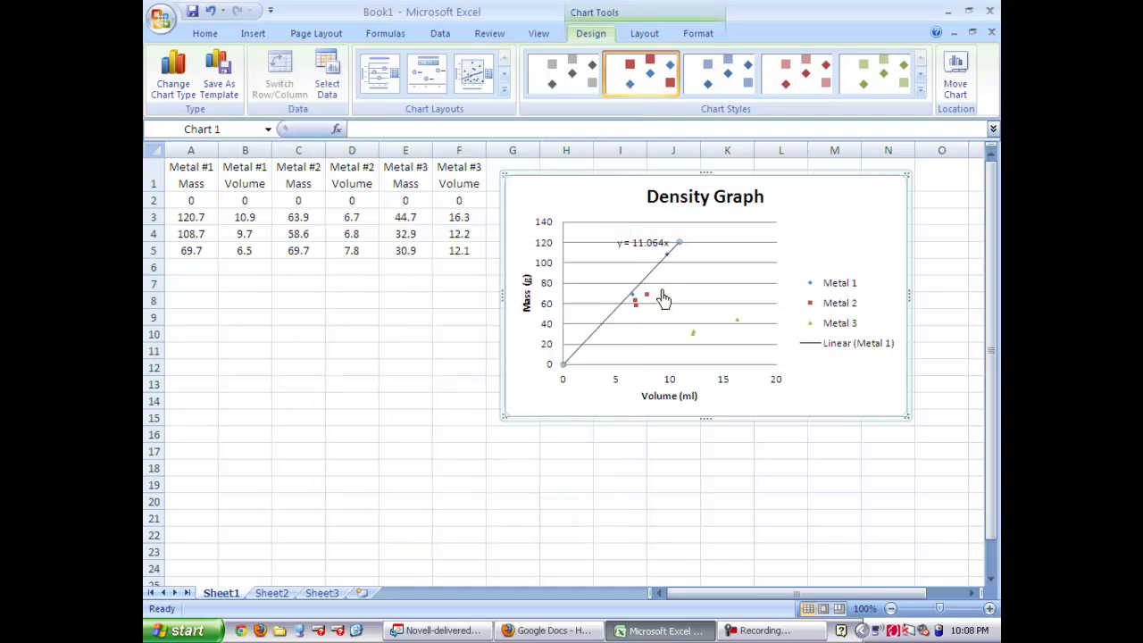
# Move the y = 11.064x equation label beside the Metal 1 line.
pyautogui.moveTo(640, 247); pyautogui.dragTo(714, 262)
pyautogui.click(806, 222)
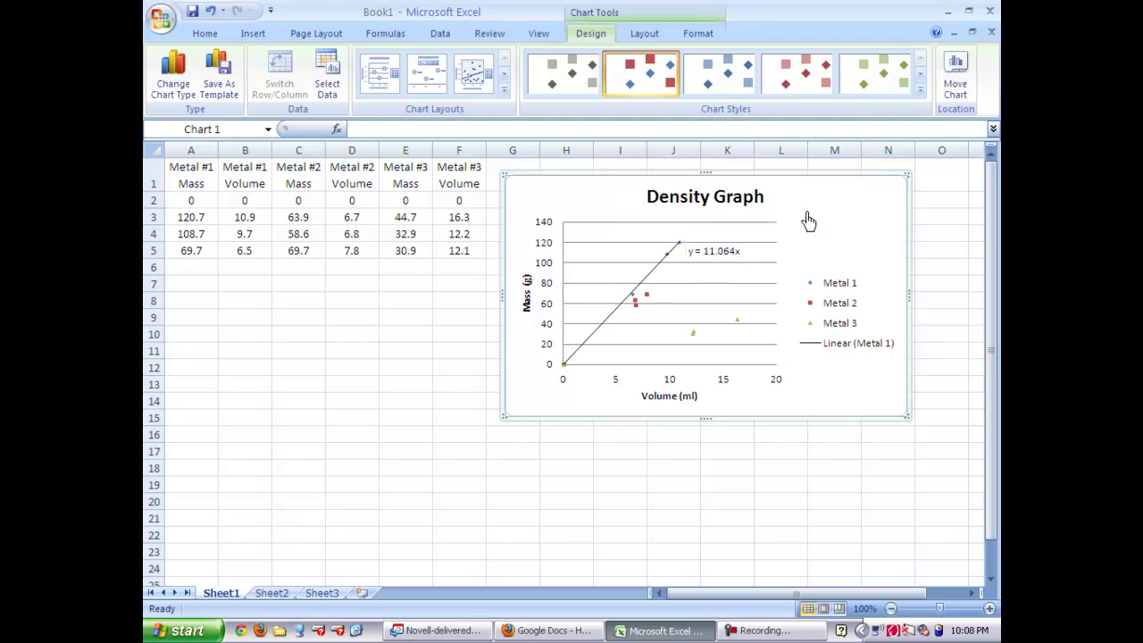
pyautogui.click(635, 305)
# Add a zero-intercept Metal 2 trendline showing y = 9.0167x, with the label moved clear.
pyautogui.rightClick(636, 313)
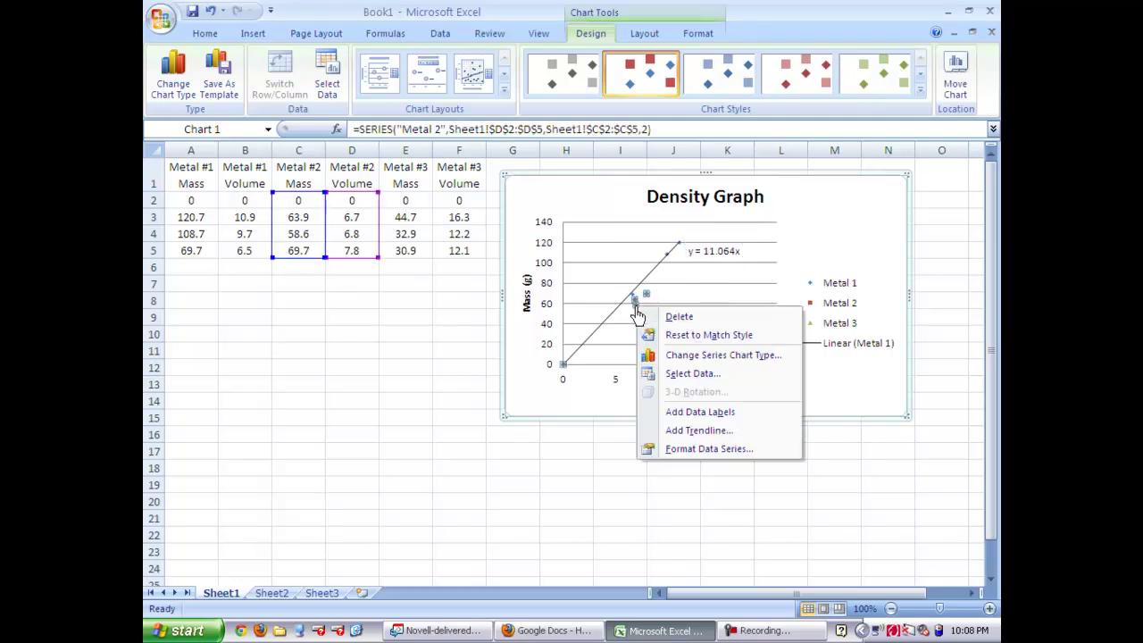
pyautogui.click(664, 434)
pyautogui.click(392, 474)
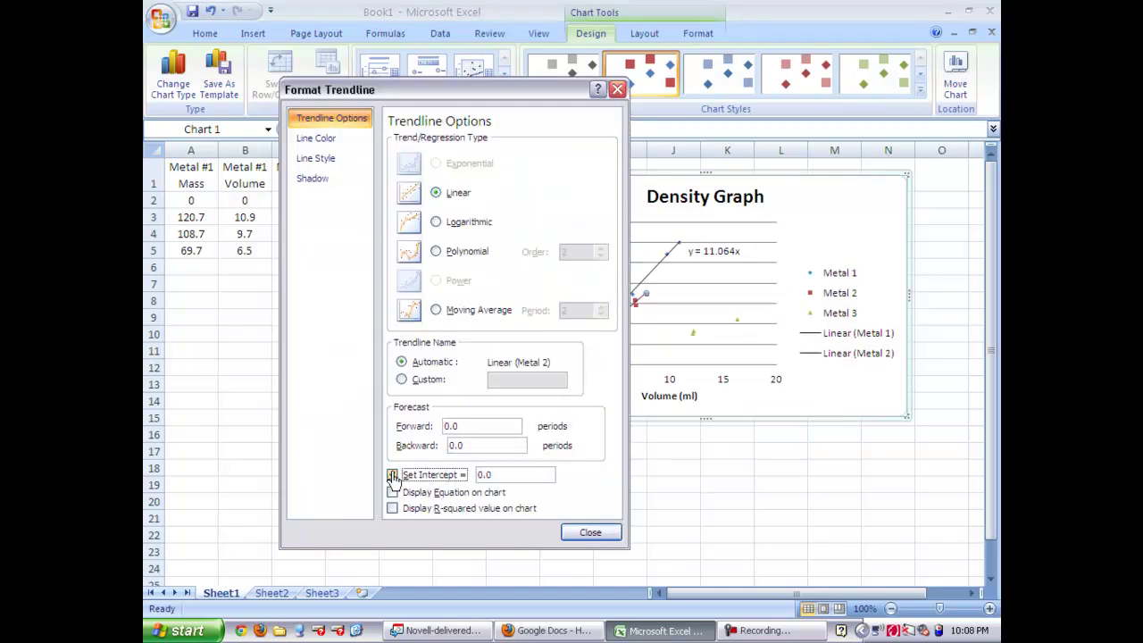
pyautogui.click(393, 493)
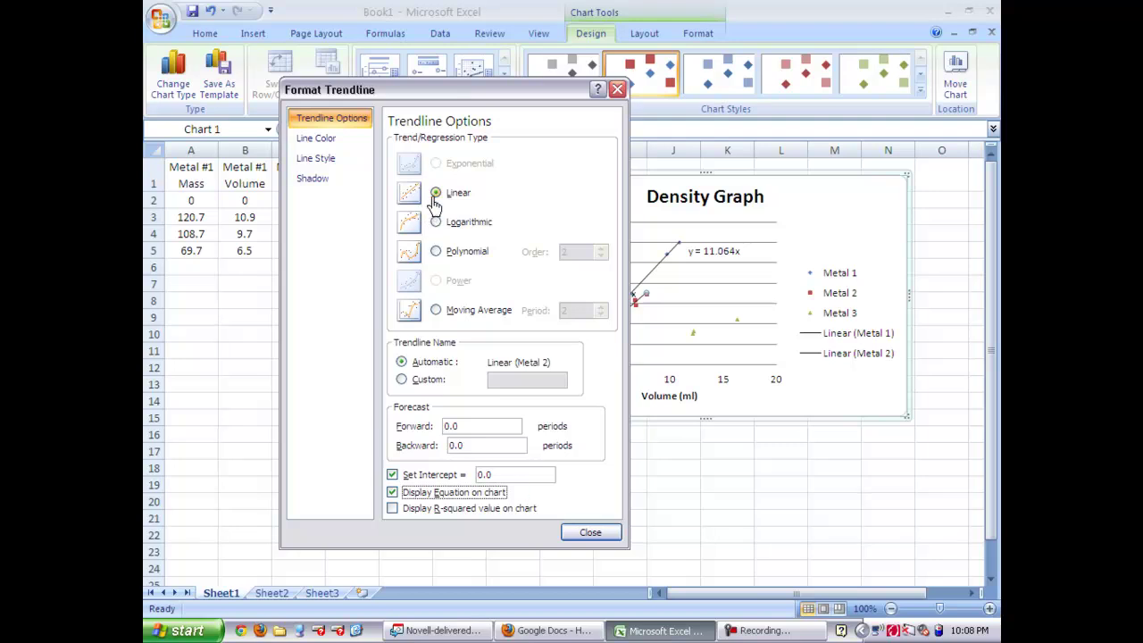
pyautogui.click(597, 533)
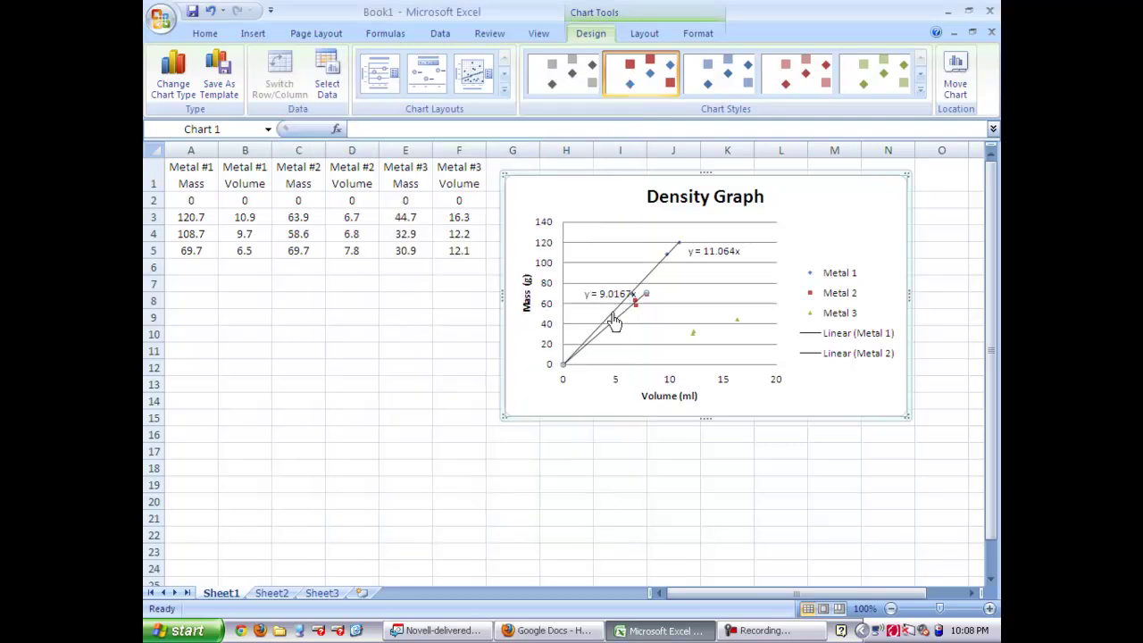
pyautogui.moveTo(614, 306); pyautogui.dragTo(683, 312)
# Add a zero-intercept Metal 3 trendline showing y = 2.681x, with the label below it.
pyautogui.click(693, 333)
pyautogui.rightClick(694, 334)
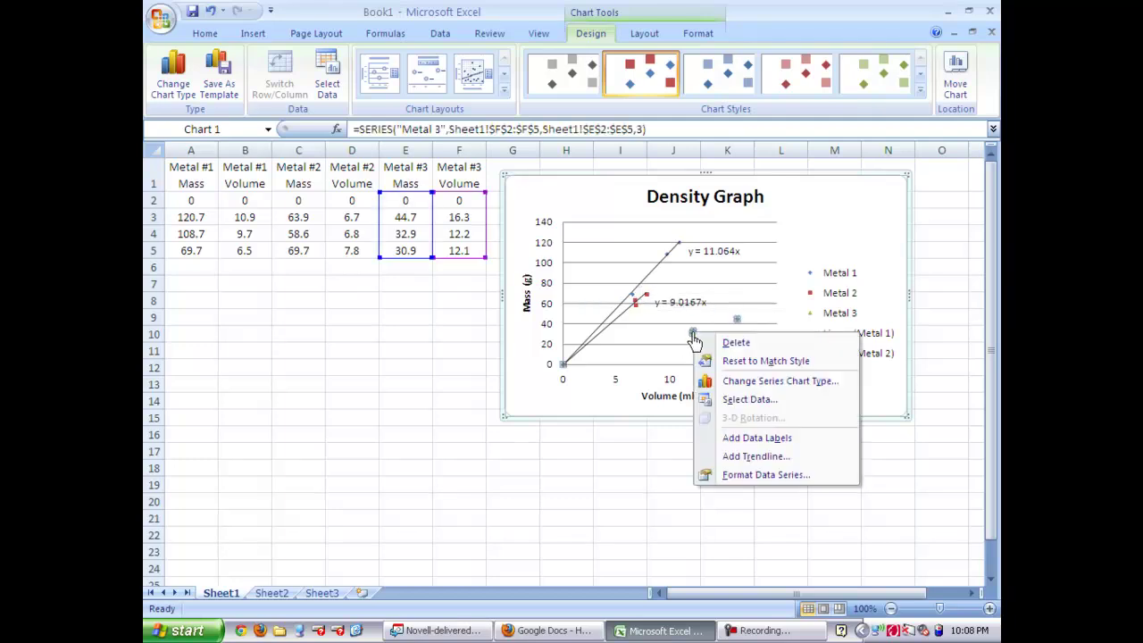
pyautogui.click(710, 457)
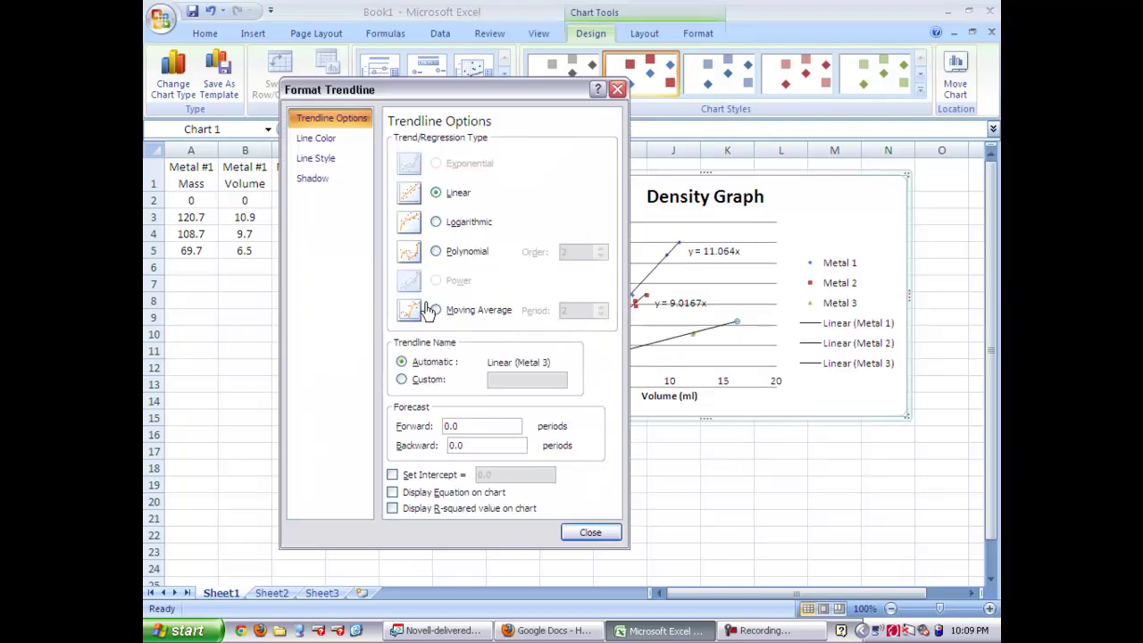
pyautogui.click(392, 474)
pyautogui.click(392, 491)
pyautogui.click(581, 532)
pyautogui.moveTo(703, 327); pyautogui.dragTo(730, 350)
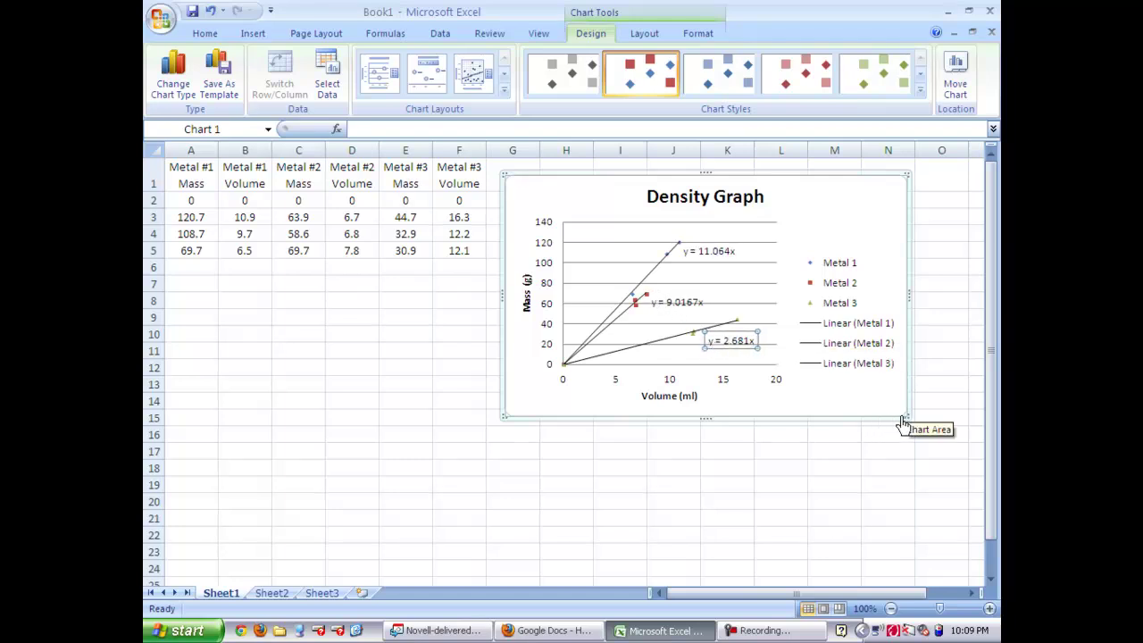
# Enlarge the chart and set it to move to a new sheet named 'Density Graph'.
pyautogui.moveTo(905, 423); pyautogui.dragTo(970, 478)
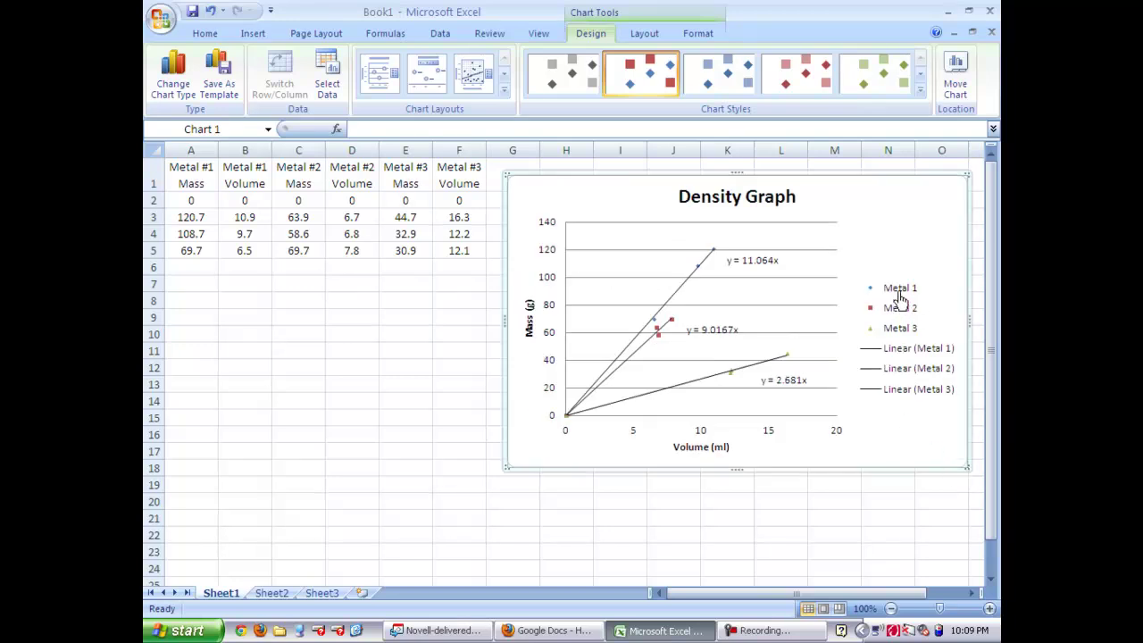
pyautogui.rightClick(888, 236)
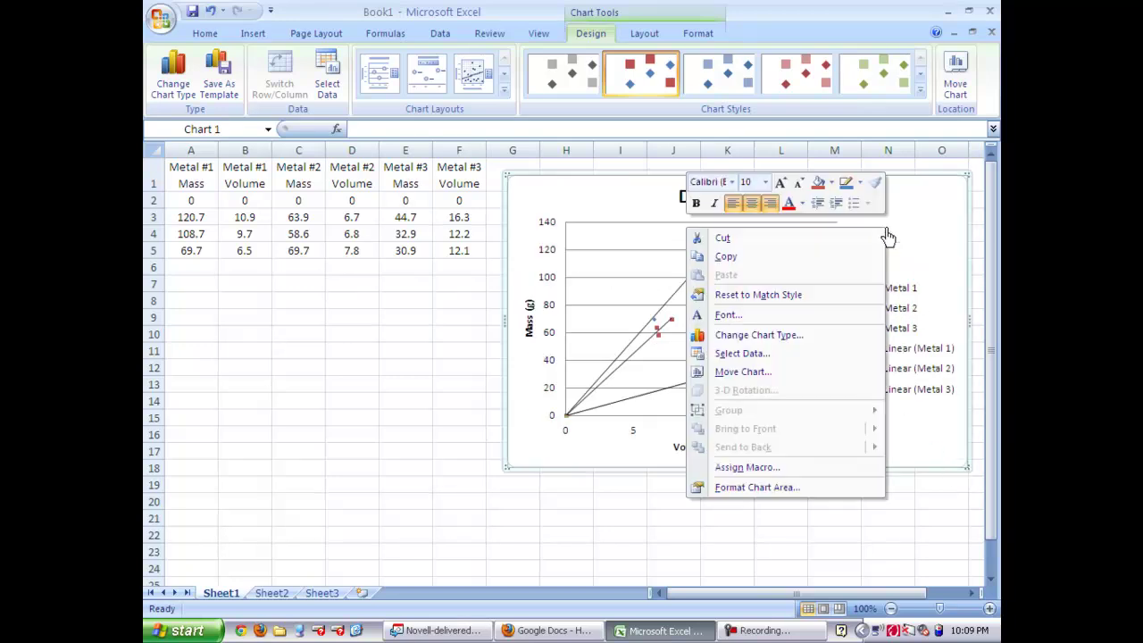
pyautogui.click(830, 374)
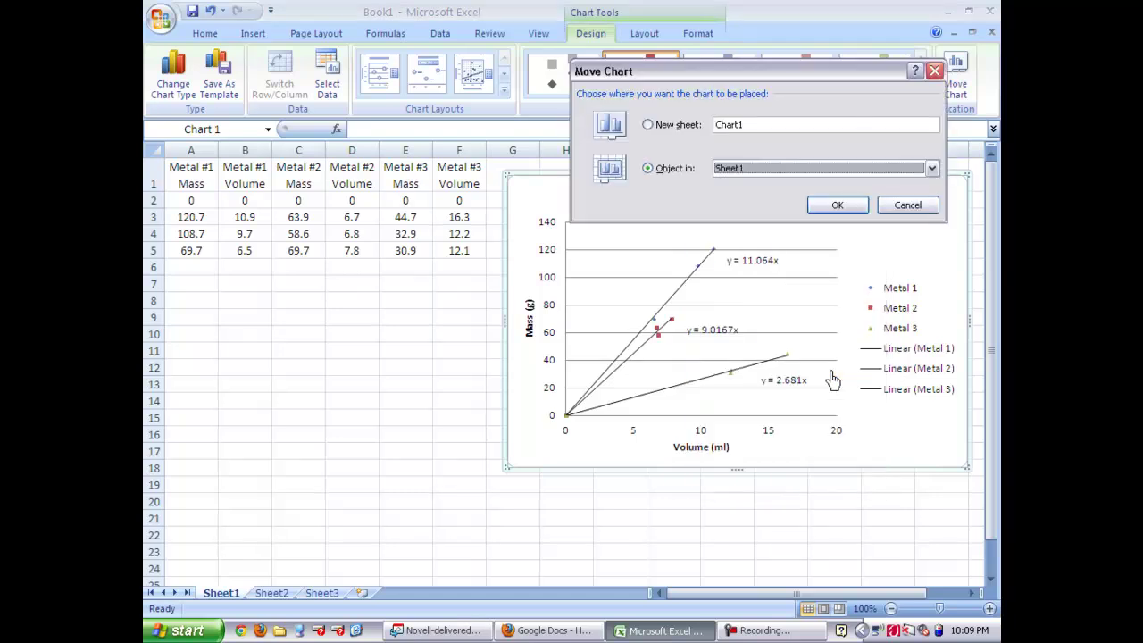
pyautogui.click(649, 129)
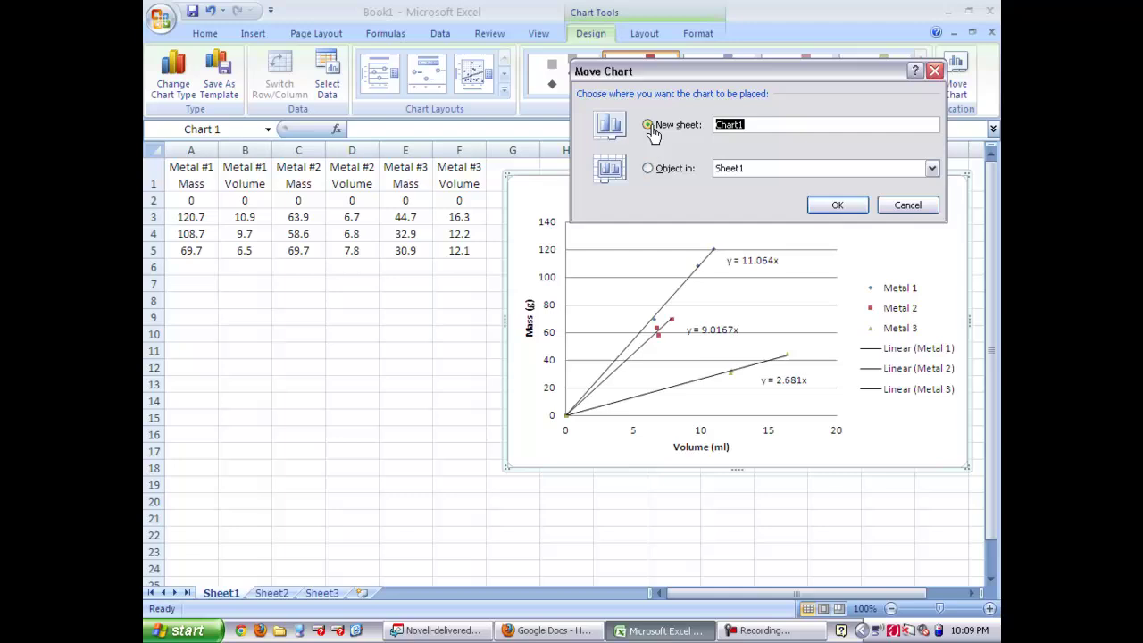
pyautogui.write('Density Graph')
# Confirm the move, then place the y = 9.0167x, y = 11.064x and y = 2.681x labels beside their lines.
pyautogui.click(837, 205)
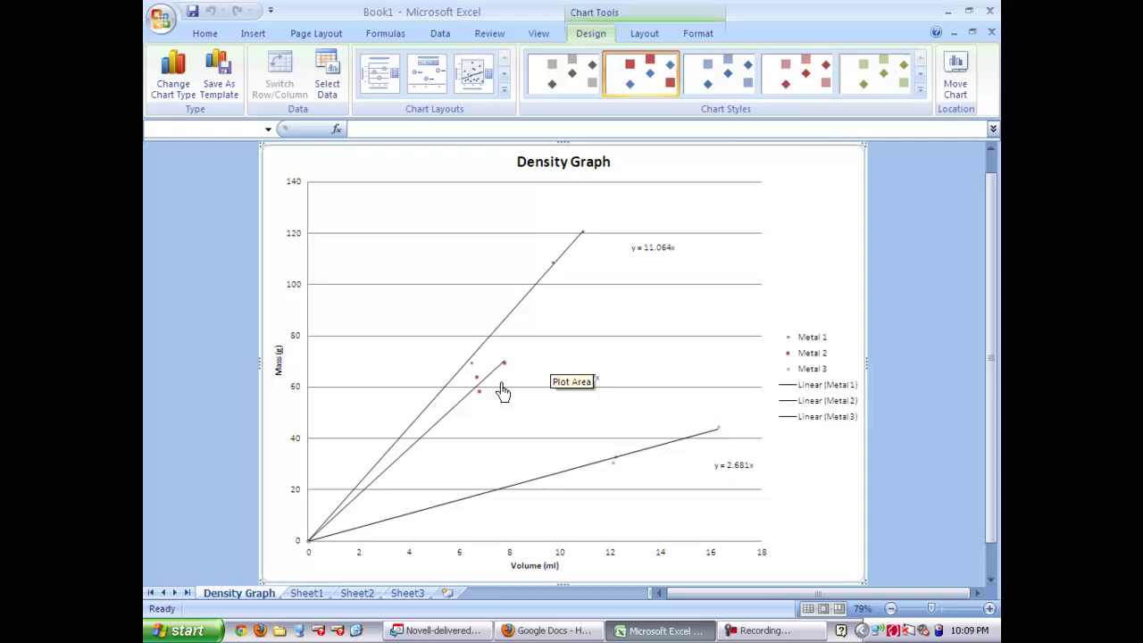
pyautogui.moveTo(579, 377); pyautogui.dragTo(487, 426)
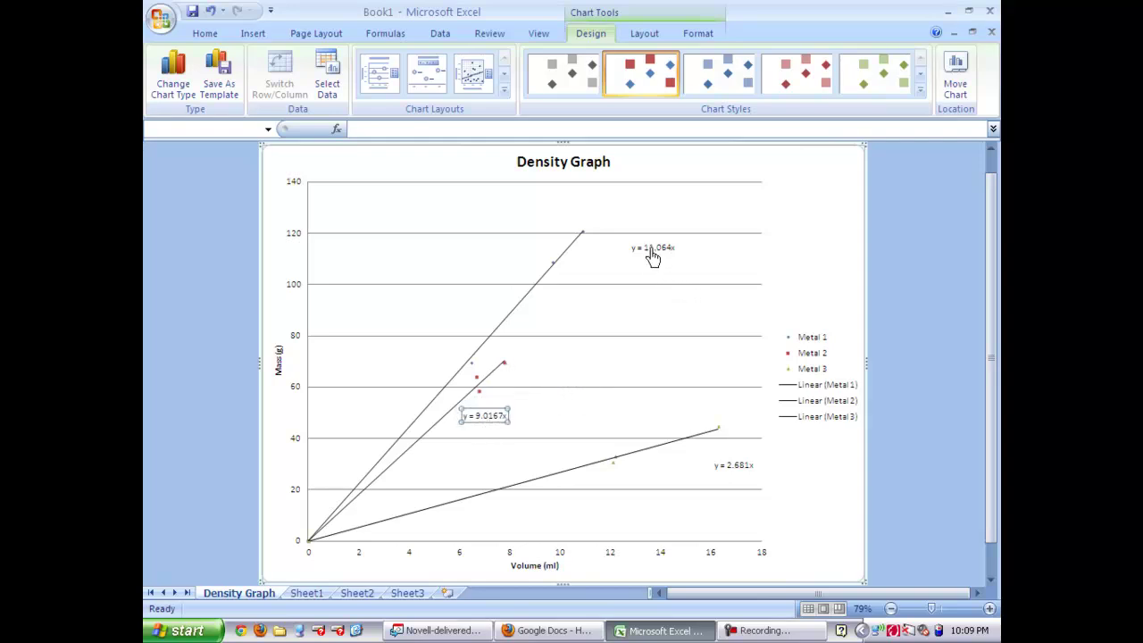
pyautogui.moveTo(652, 256); pyautogui.dragTo(598, 279)
pyautogui.moveTo(740, 470); pyautogui.dragTo(699, 464)
pyautogui.click(833, 247)
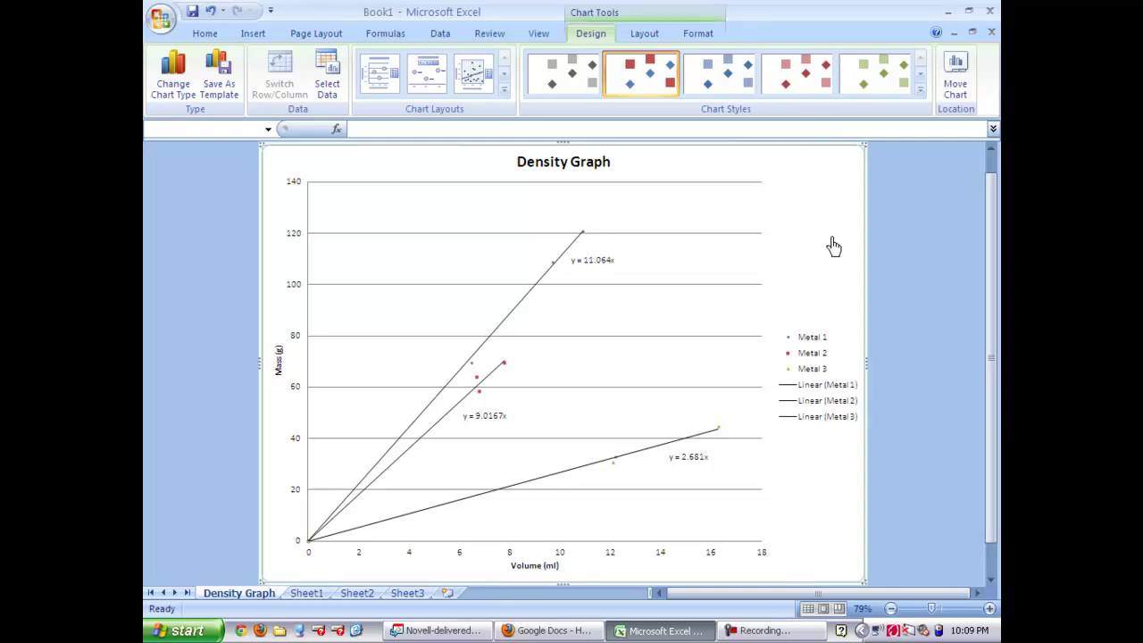